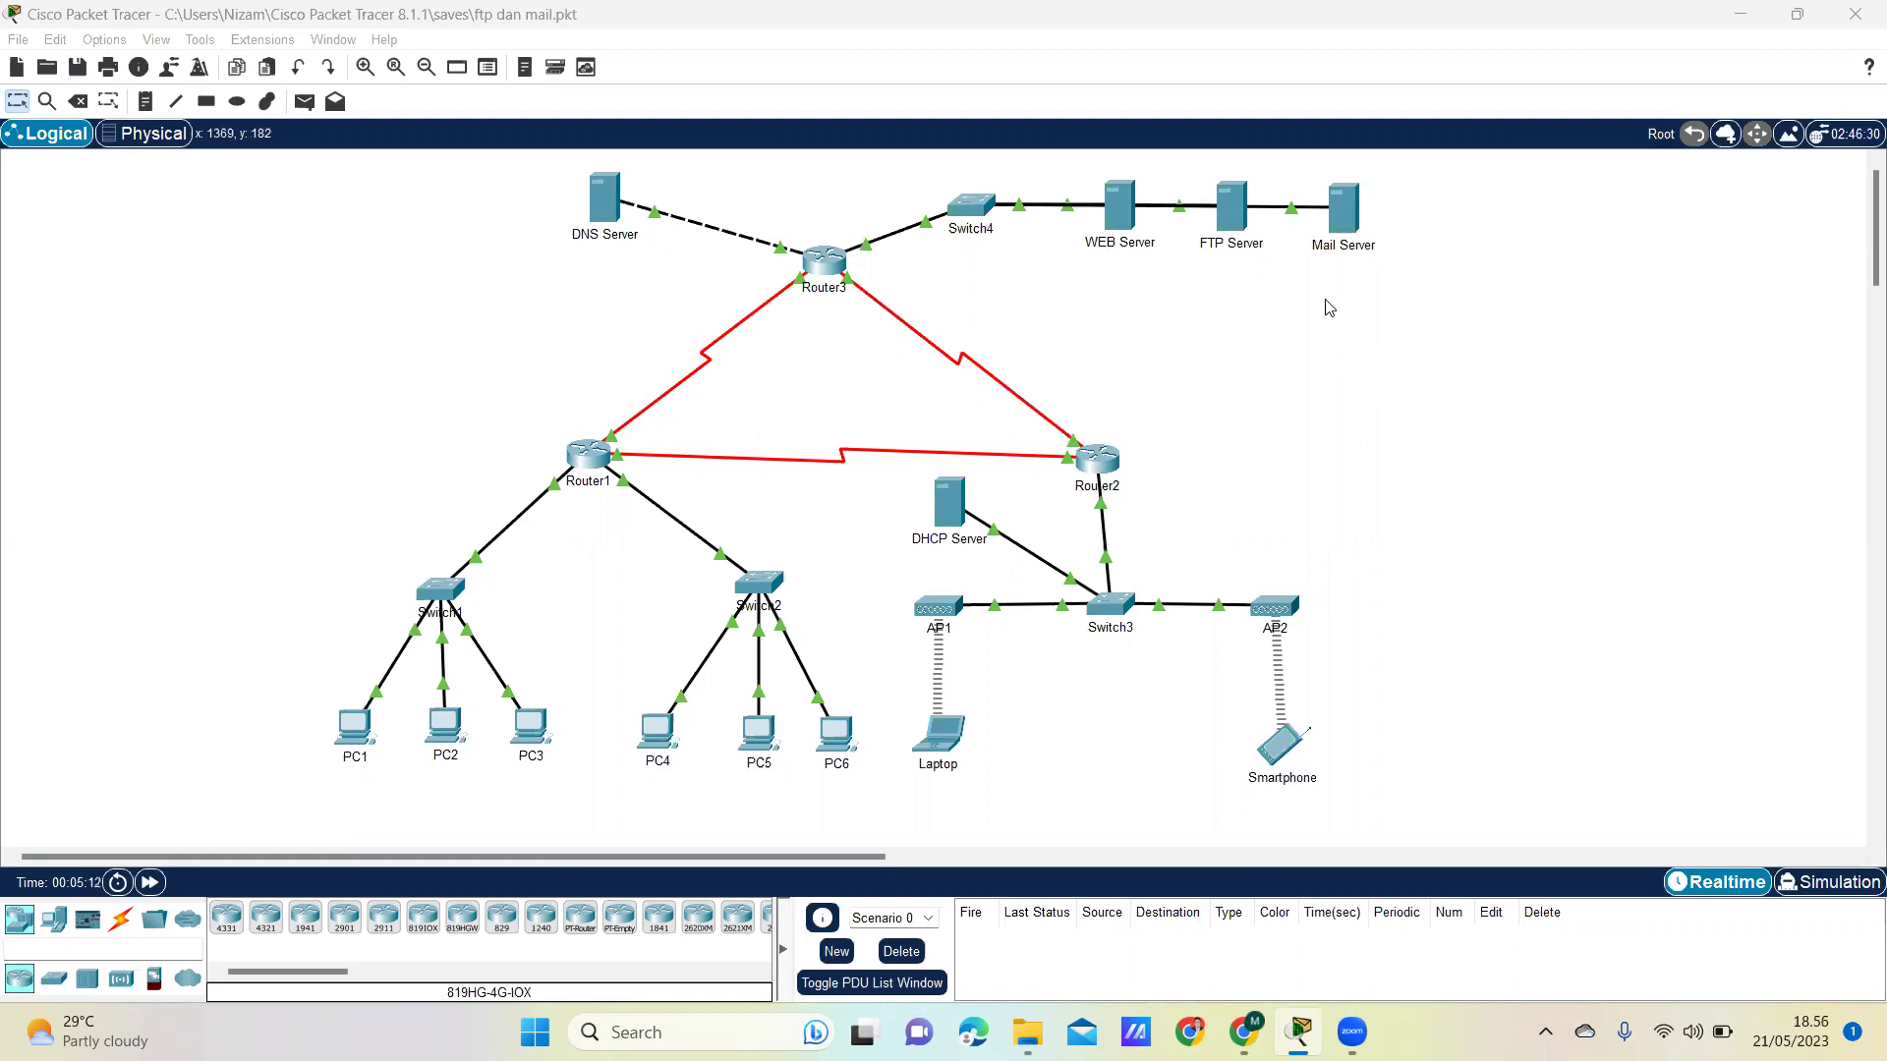
- Verify the FTP Server's IP configuration shows static 43.43.43.2, then view its Services page
{"action": "left_click", "coordinate": [1234, 209]}
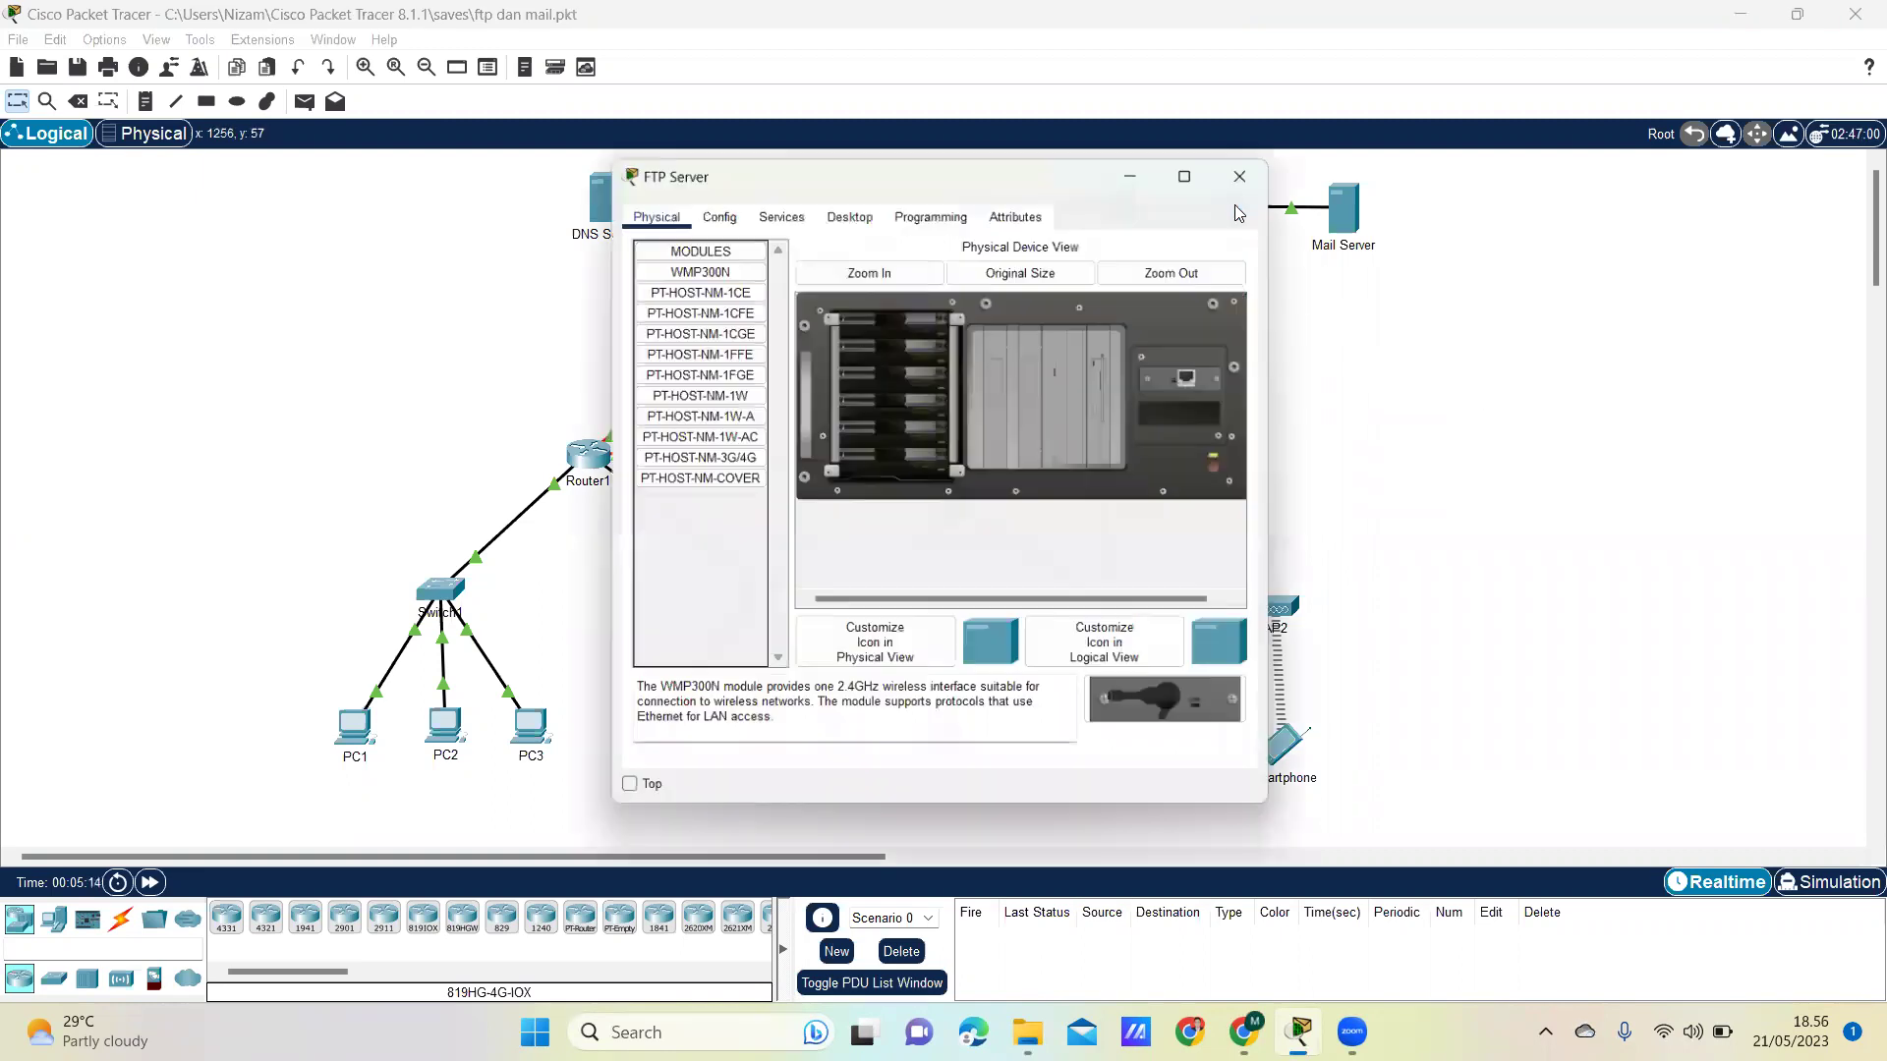
{"action": "left_click", "coordinate": [849, 207]}
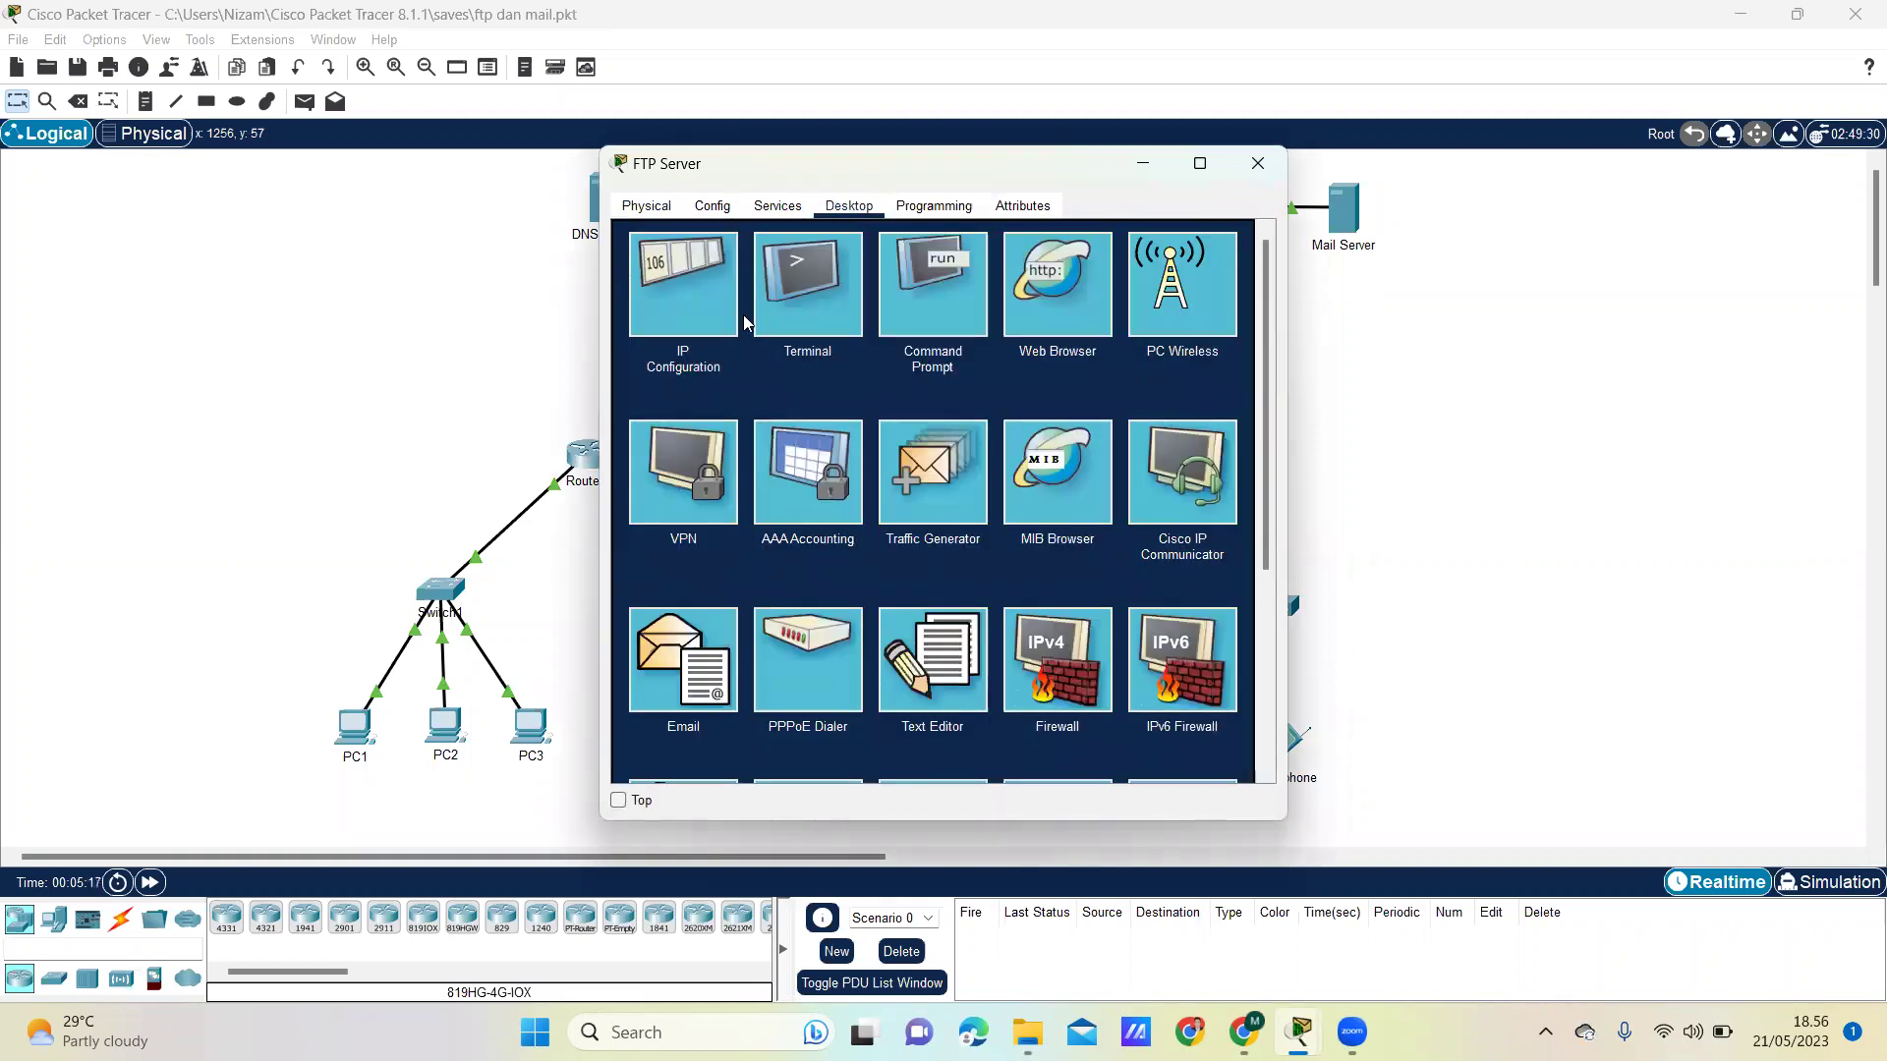
{"action": "left_click", "coordinate": [688, 262]}
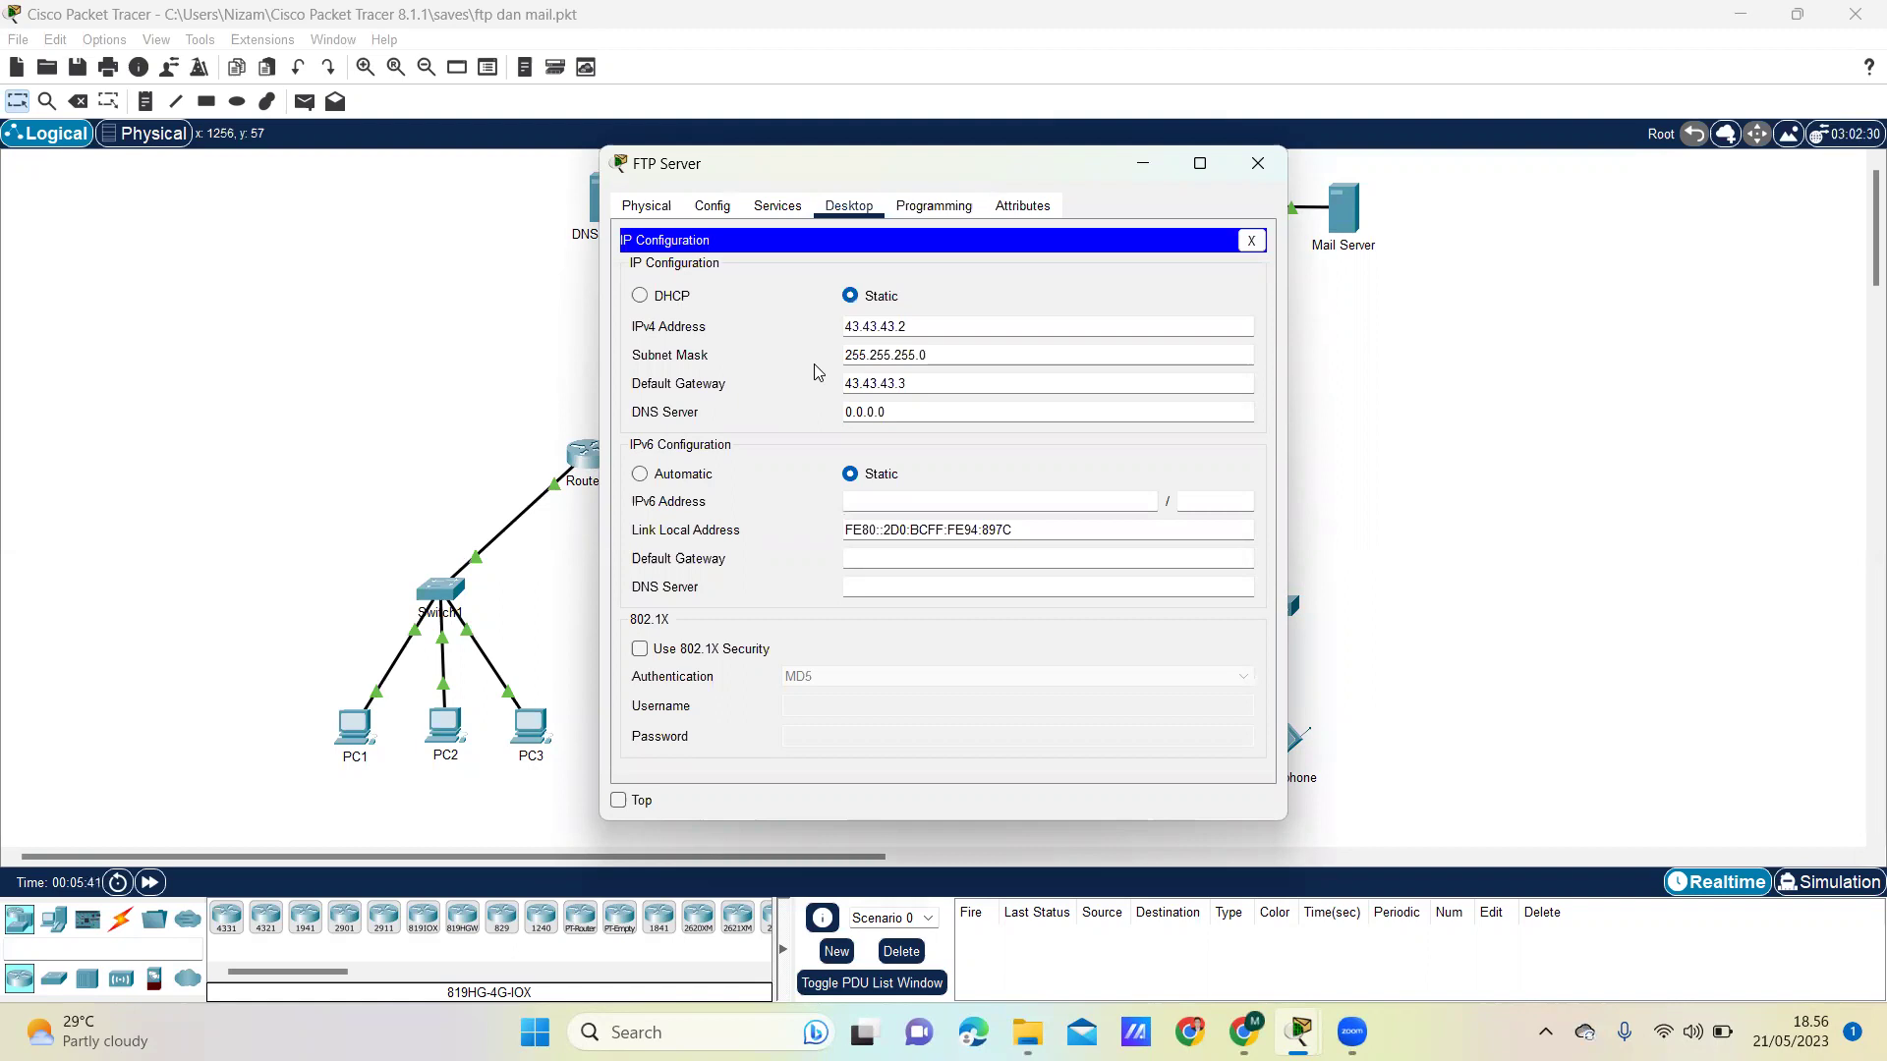
{"action": "left_click", "coordinate": [794, 205]}
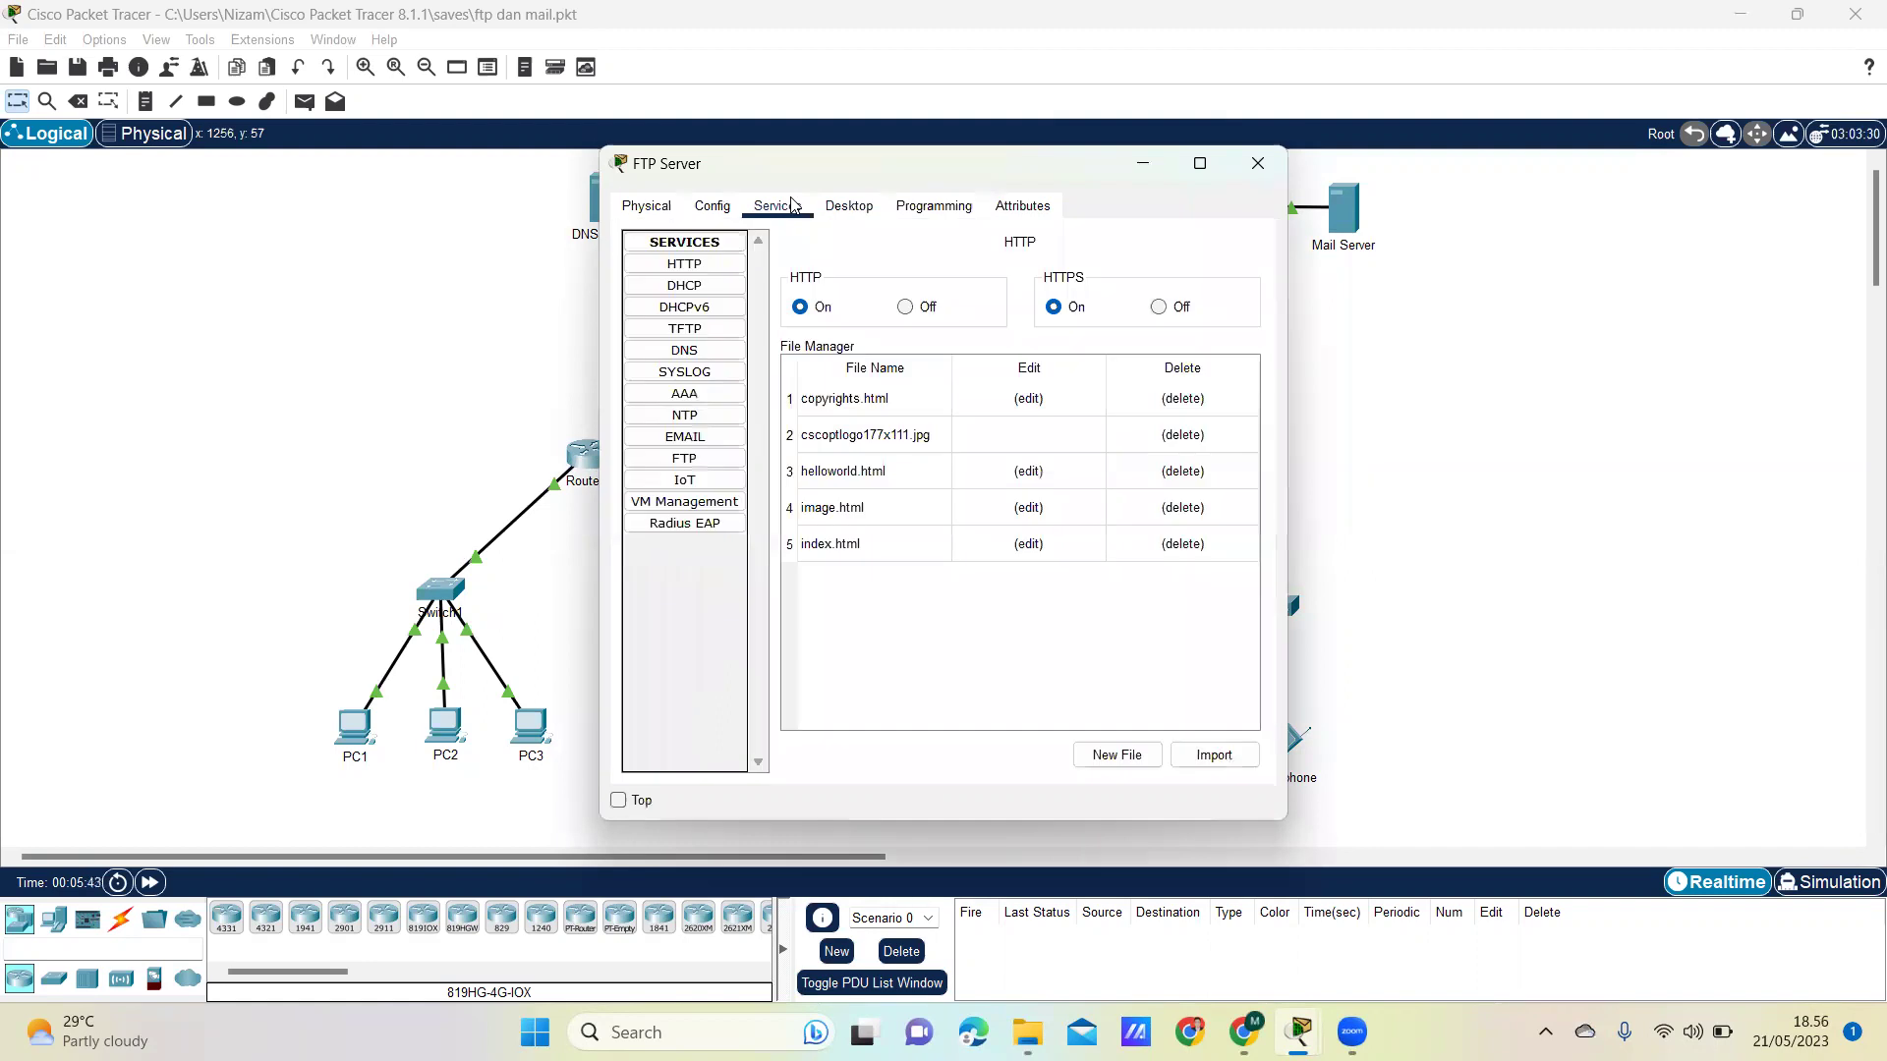
- In the FTP service, add a user with its username, password and Write, Read, Delete, Rename, List permissions
{"action": "left_click", "coordinate": [688, 458]}
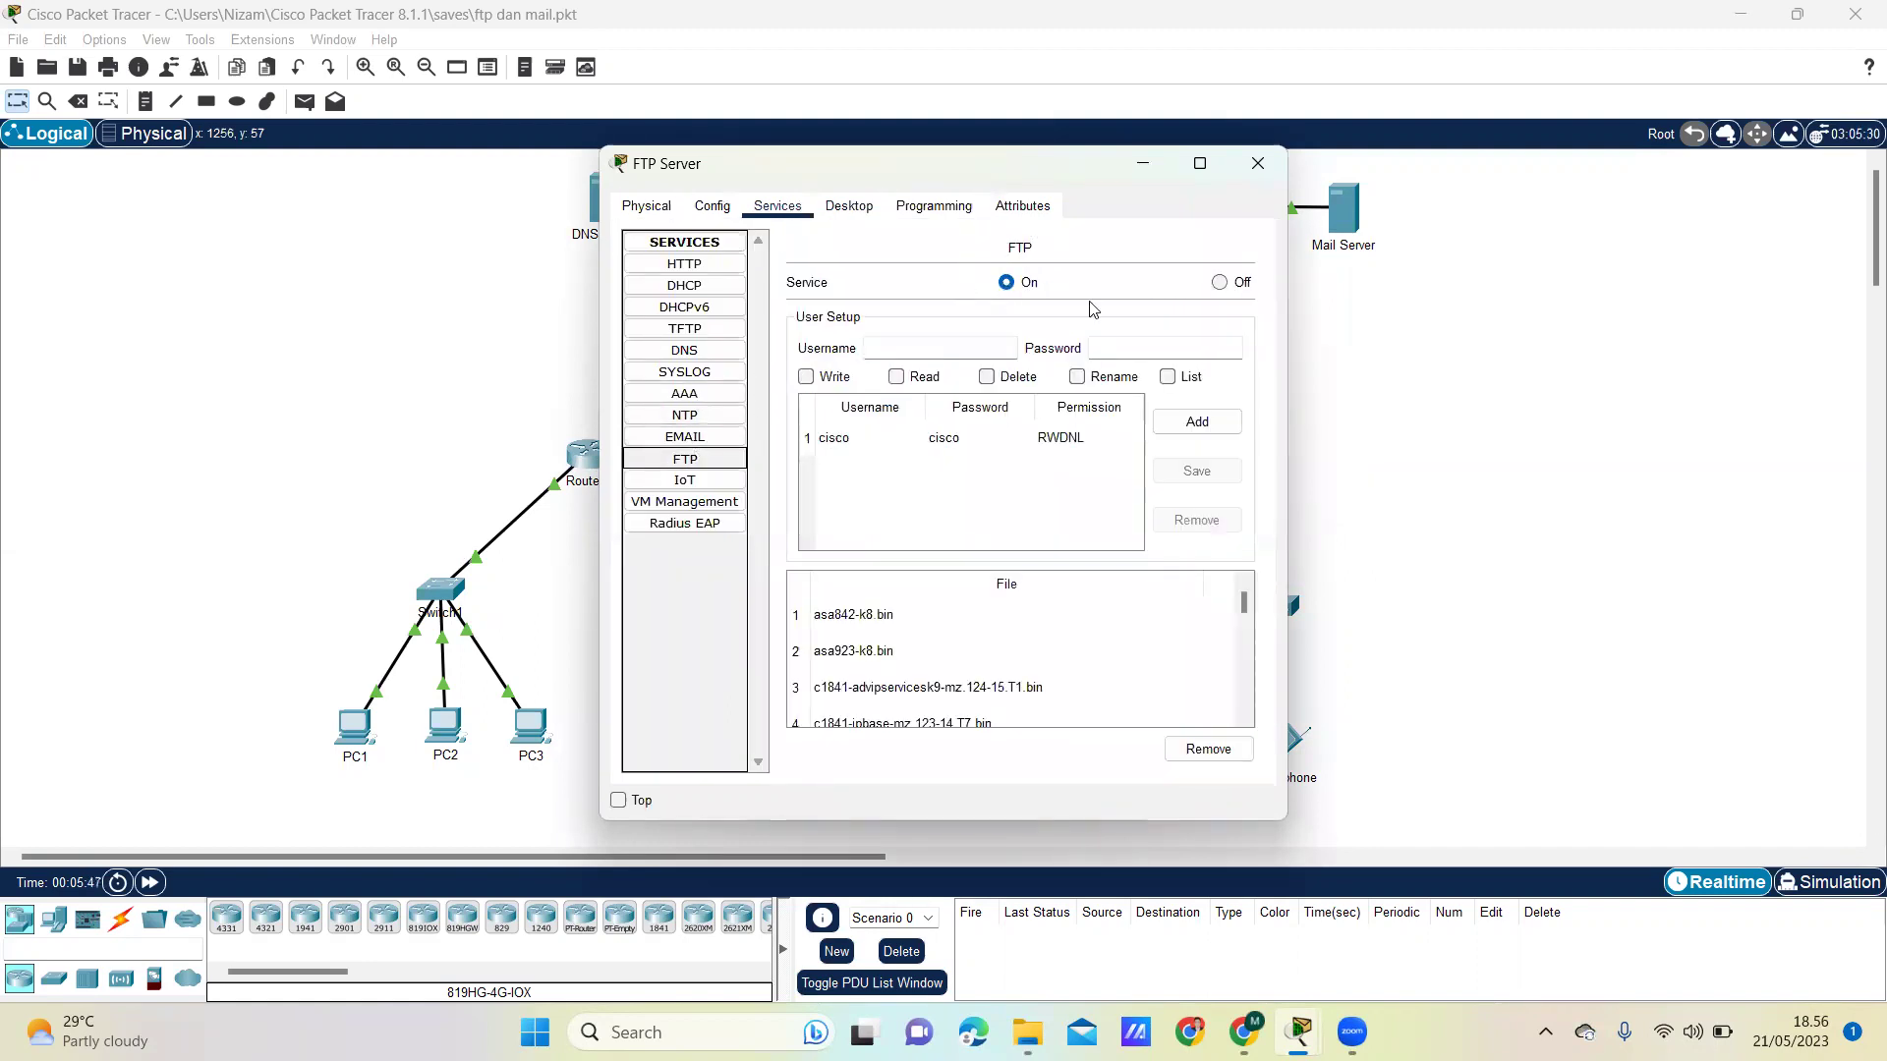
{"action": "left_click", "coordinate": [891, 348]}
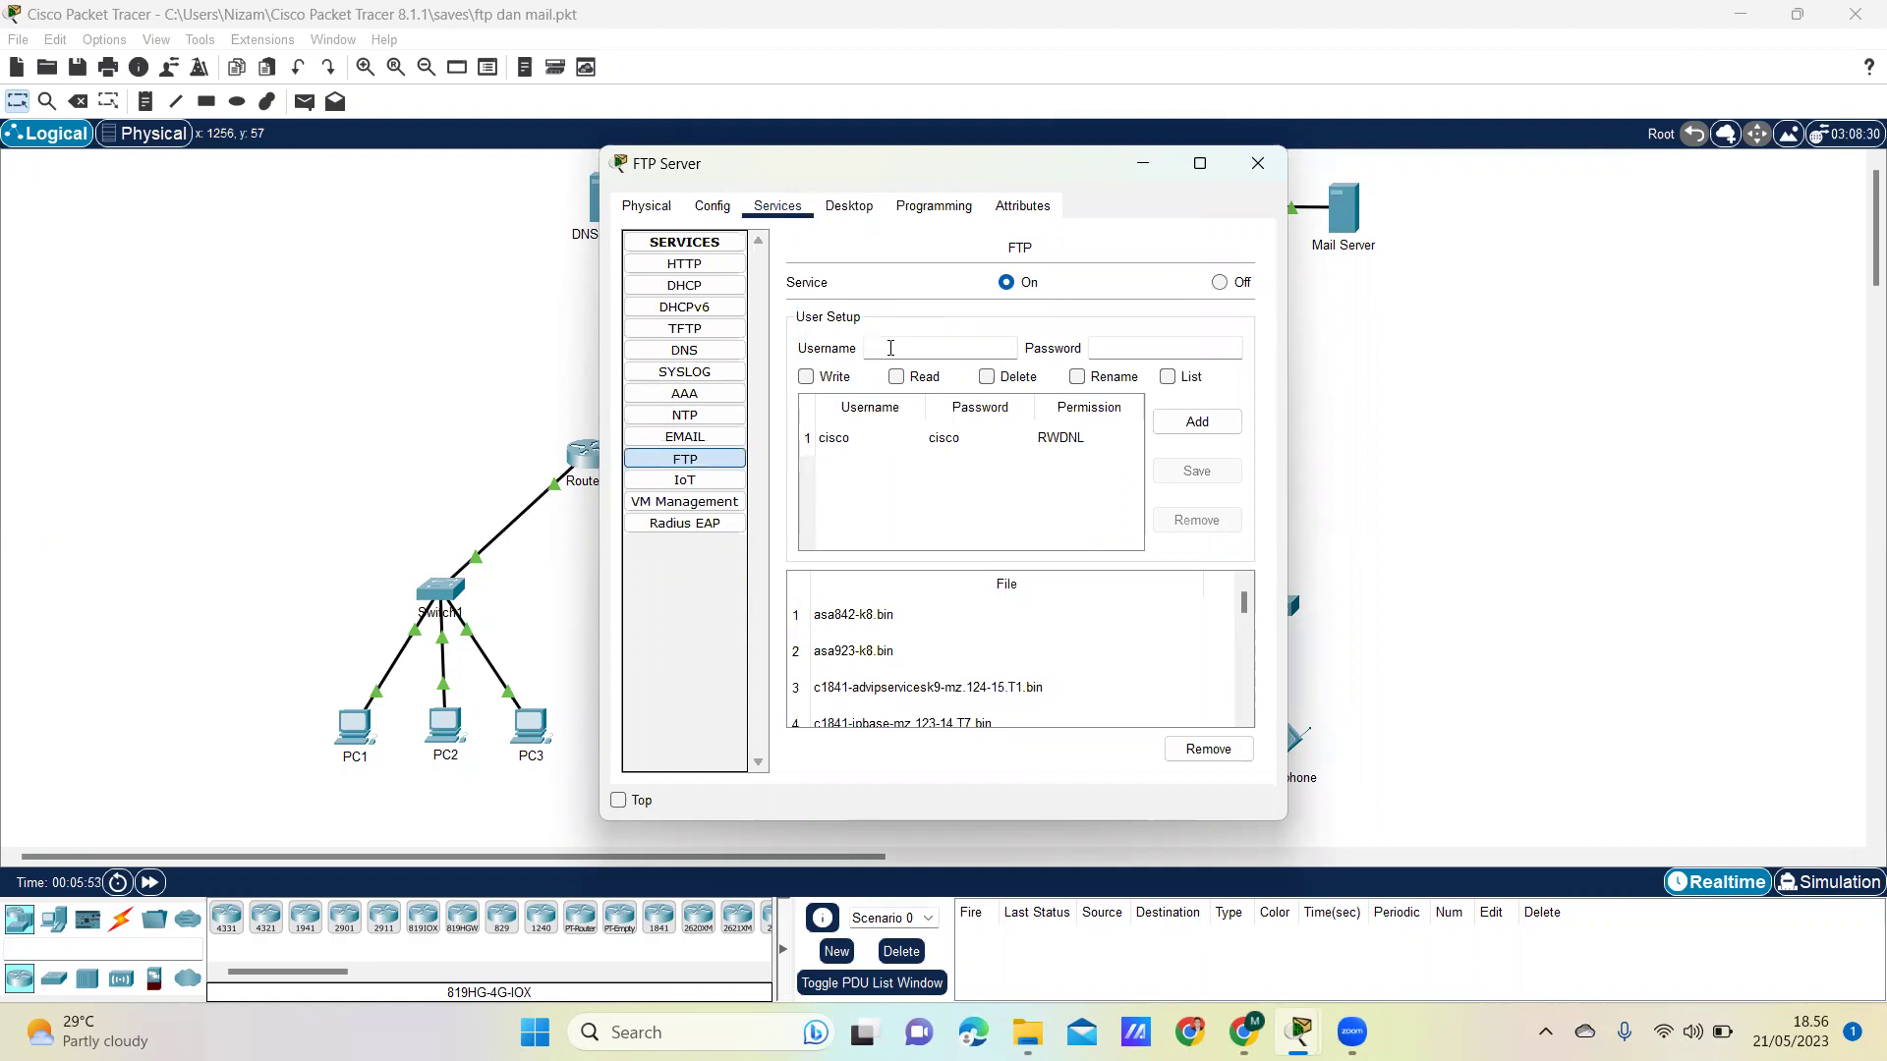
{"action": "type", "text": "coba"}
{"action": "left_click", "coordinate": [1130, 348]}
{"action": "type", "text": "cob"}
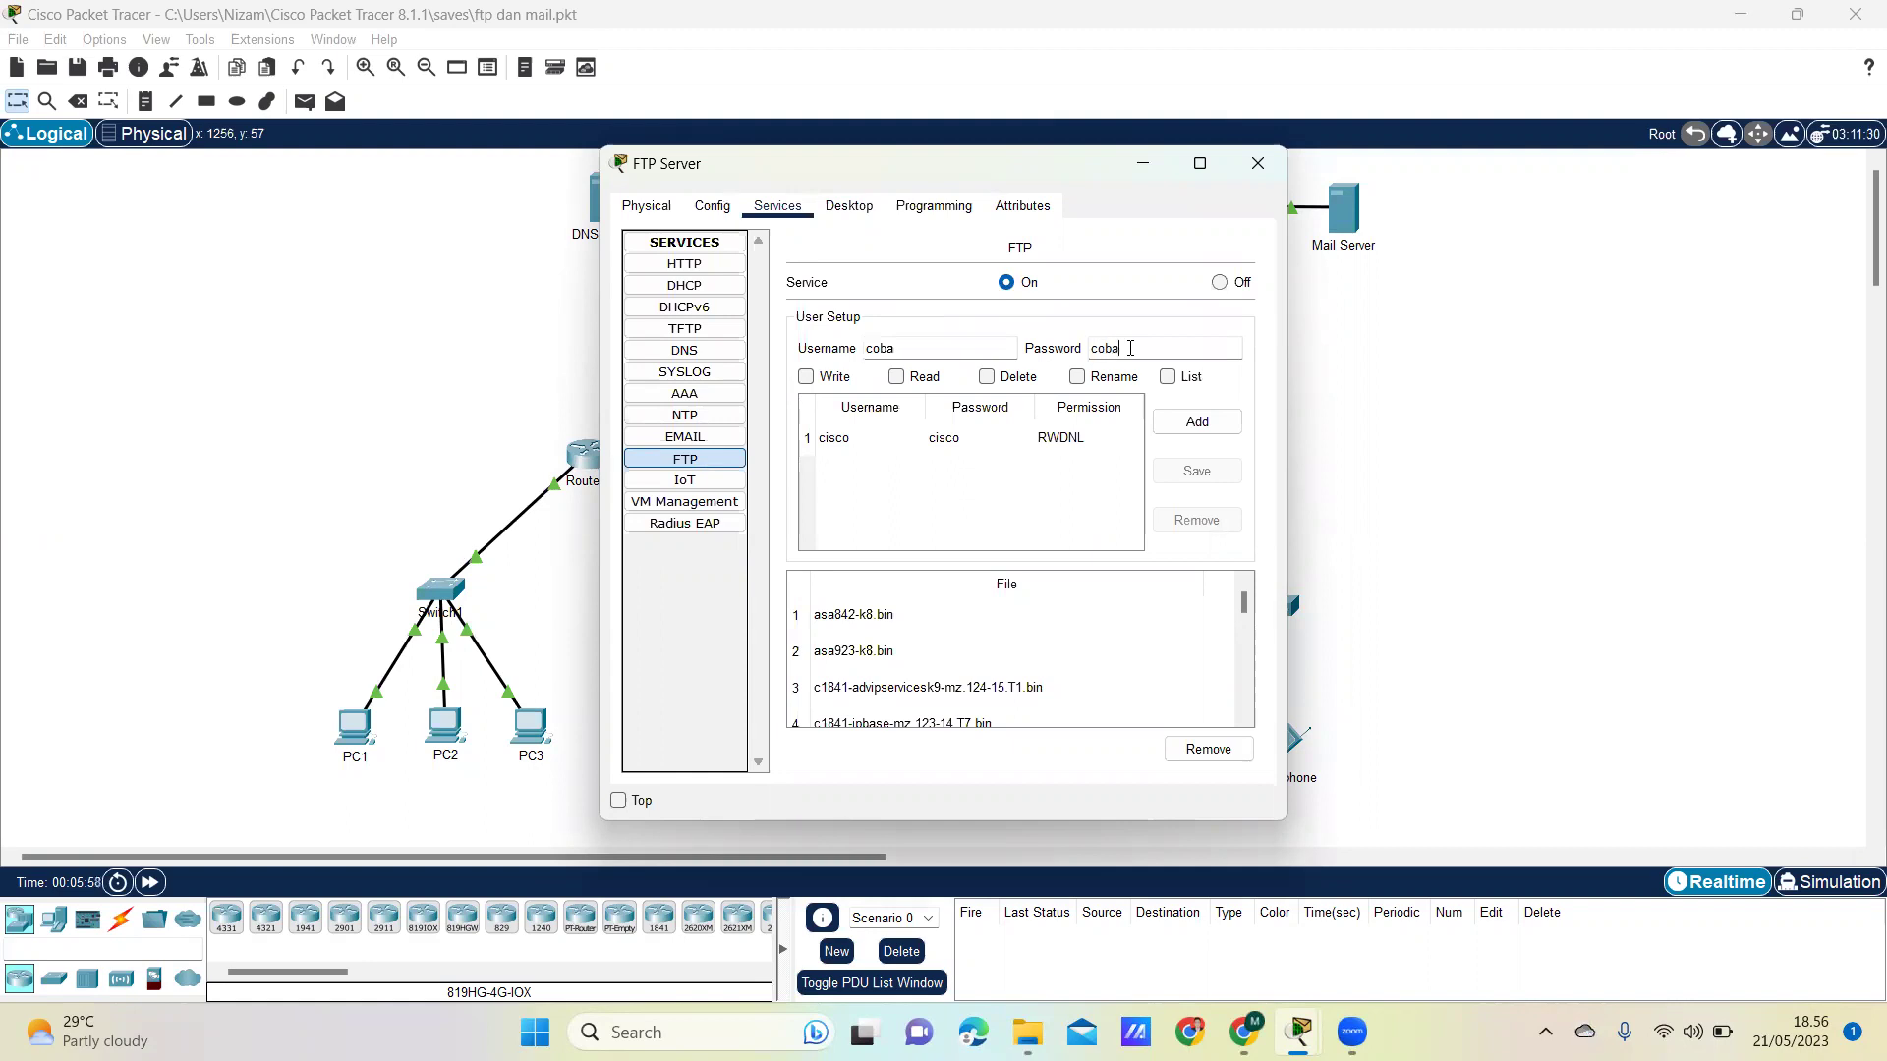
{"action": "left_click", "coordinate": [807, 378]}
{"action": "left_click", "coordinate": [897, 377]}
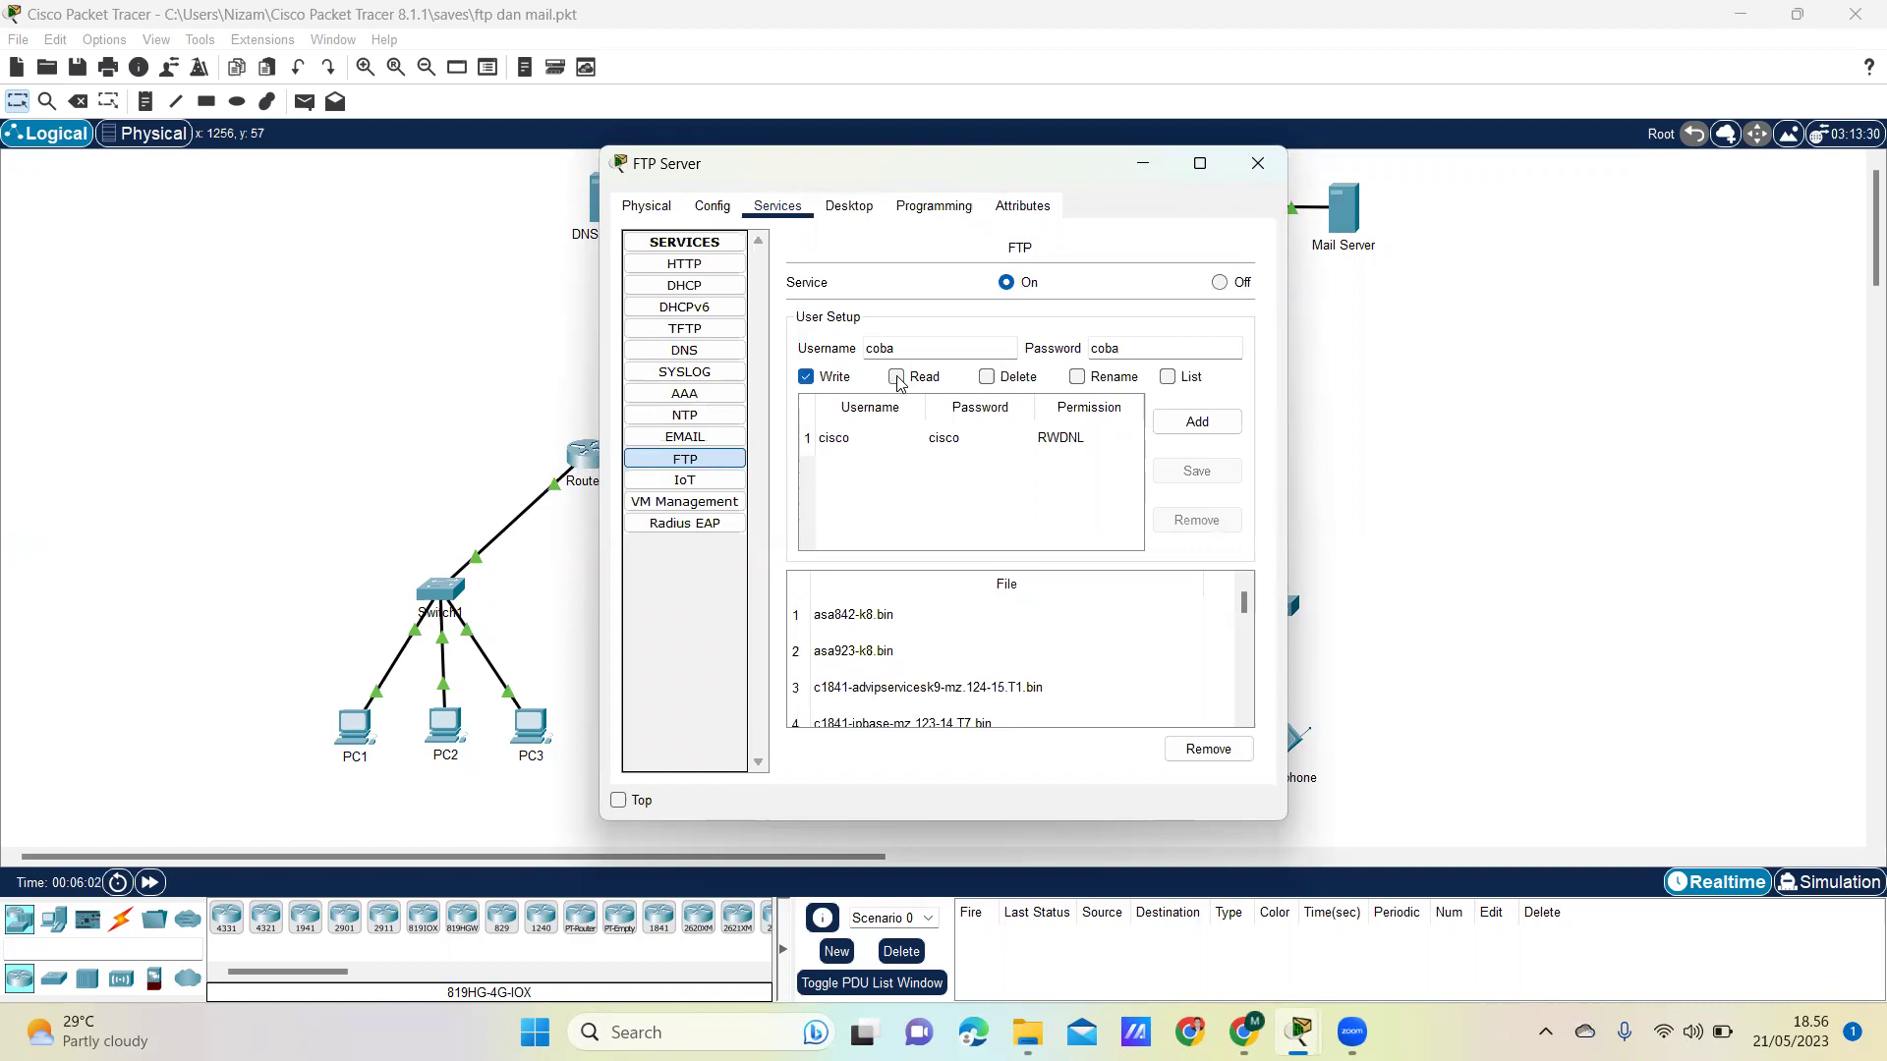
{"action": "left_click", "coordinate": [987, 377]}
{"action": "left_click", "coordinate": [1078, 378]}
{"action": "left_click", "coordinate": [1168, 378]}
{"action": "left_click", "coordinate": [1214, 425]}
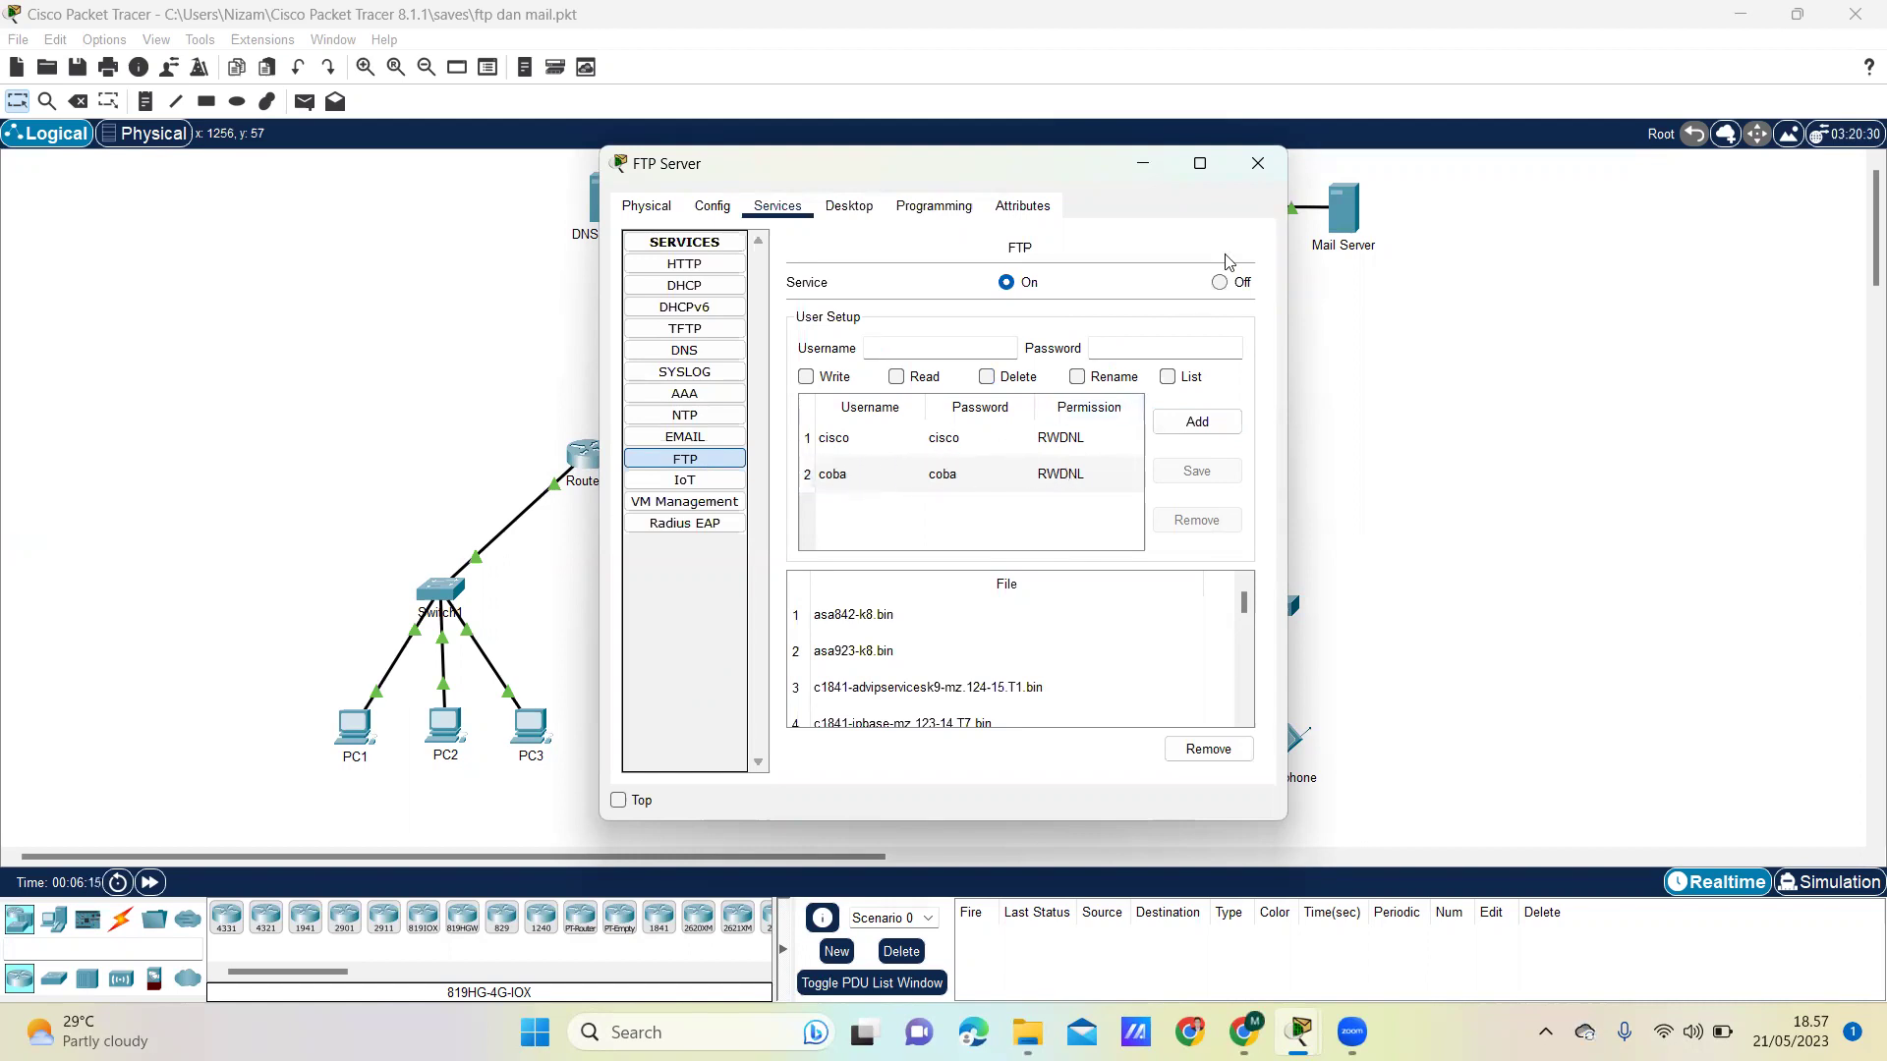
- Close the FTP Server window and launch PC1's Text Editor
{"action": "left_click", "coordinate": [1274, 160]}
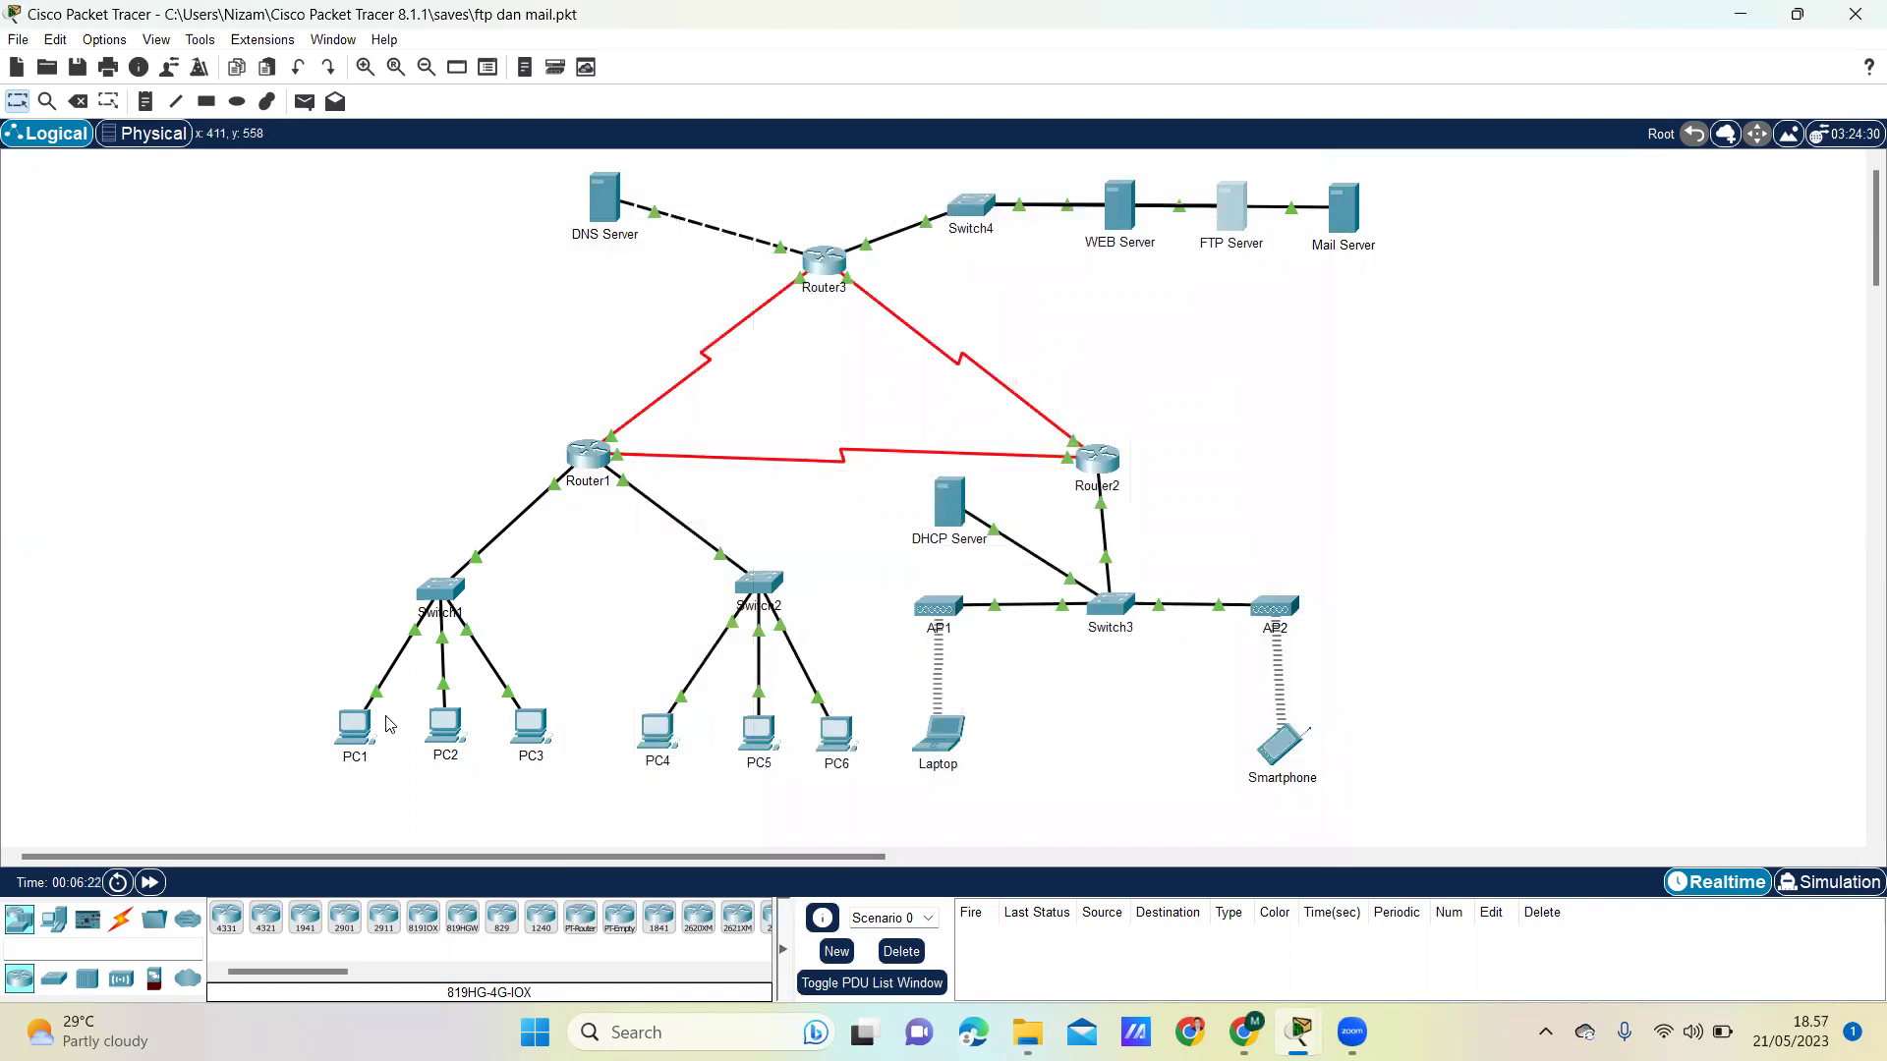
{"action": "left_click", "coordinate": [358, 728]}
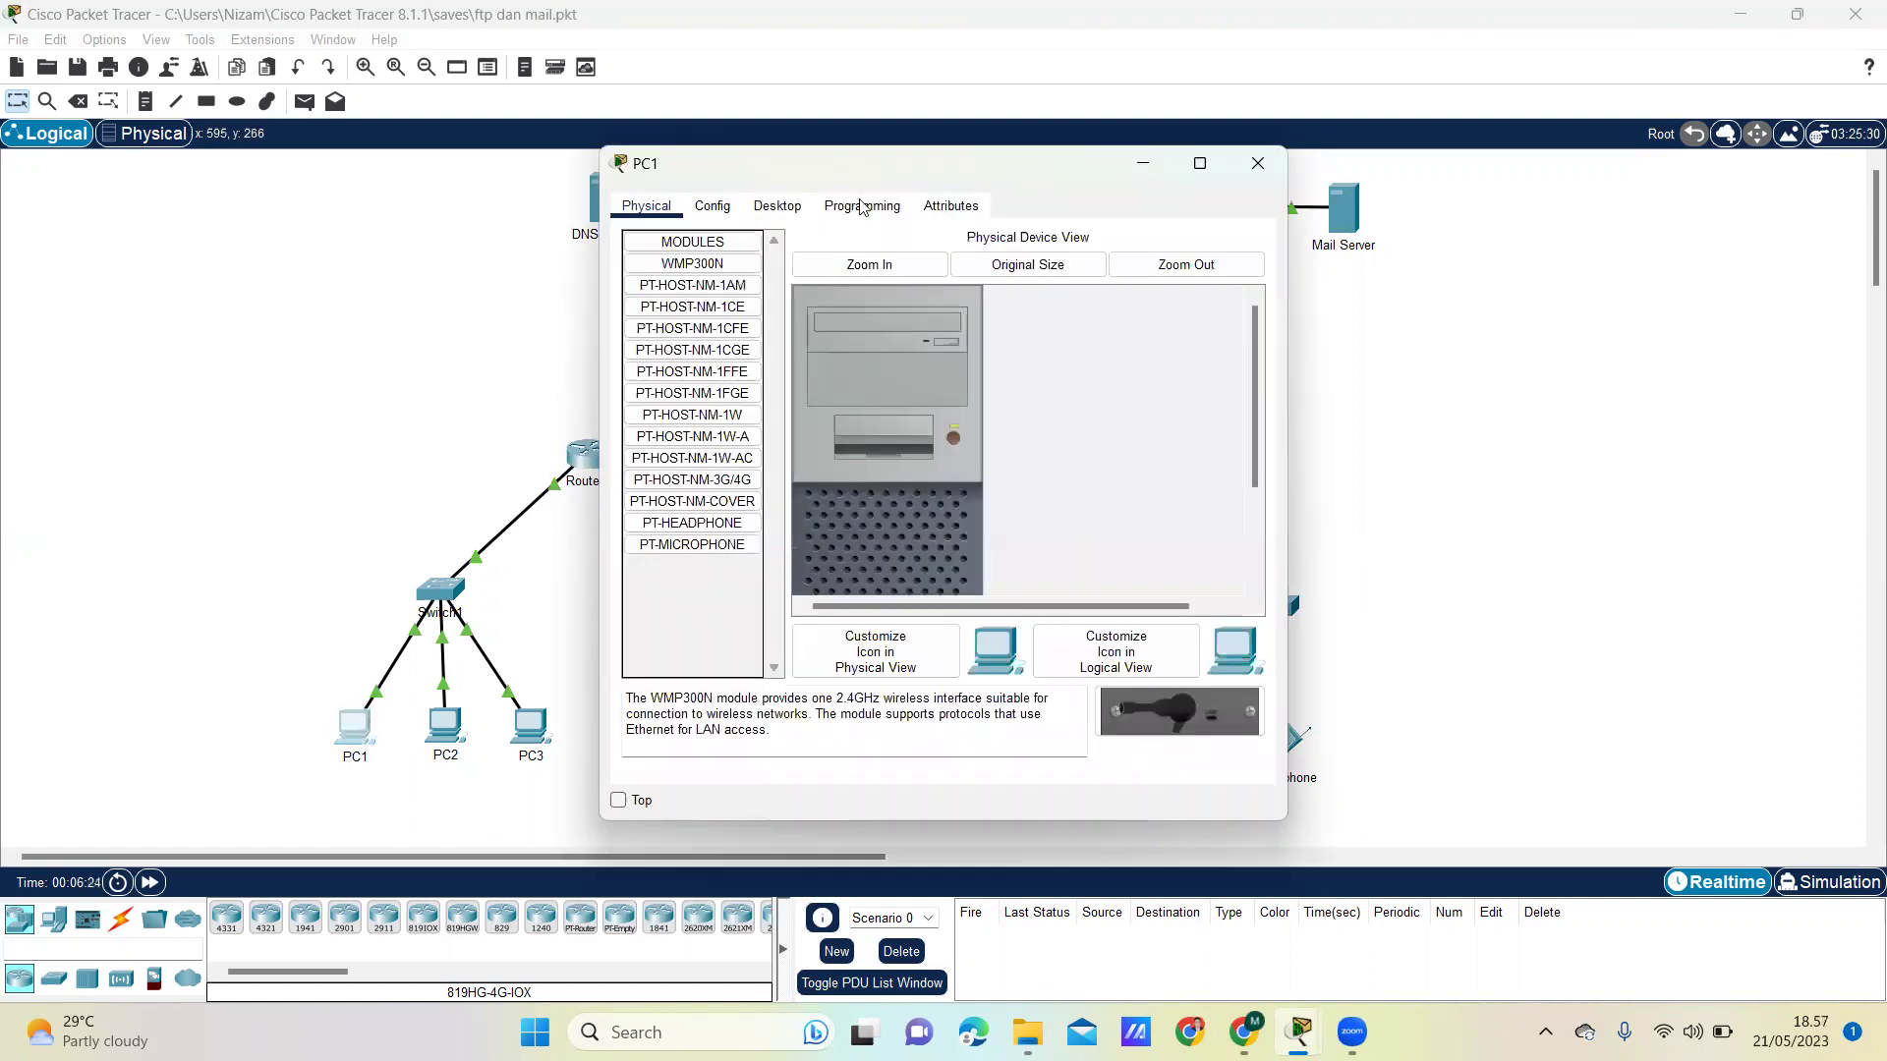
{"action": "left_click", "coordinate": [778, 206]}
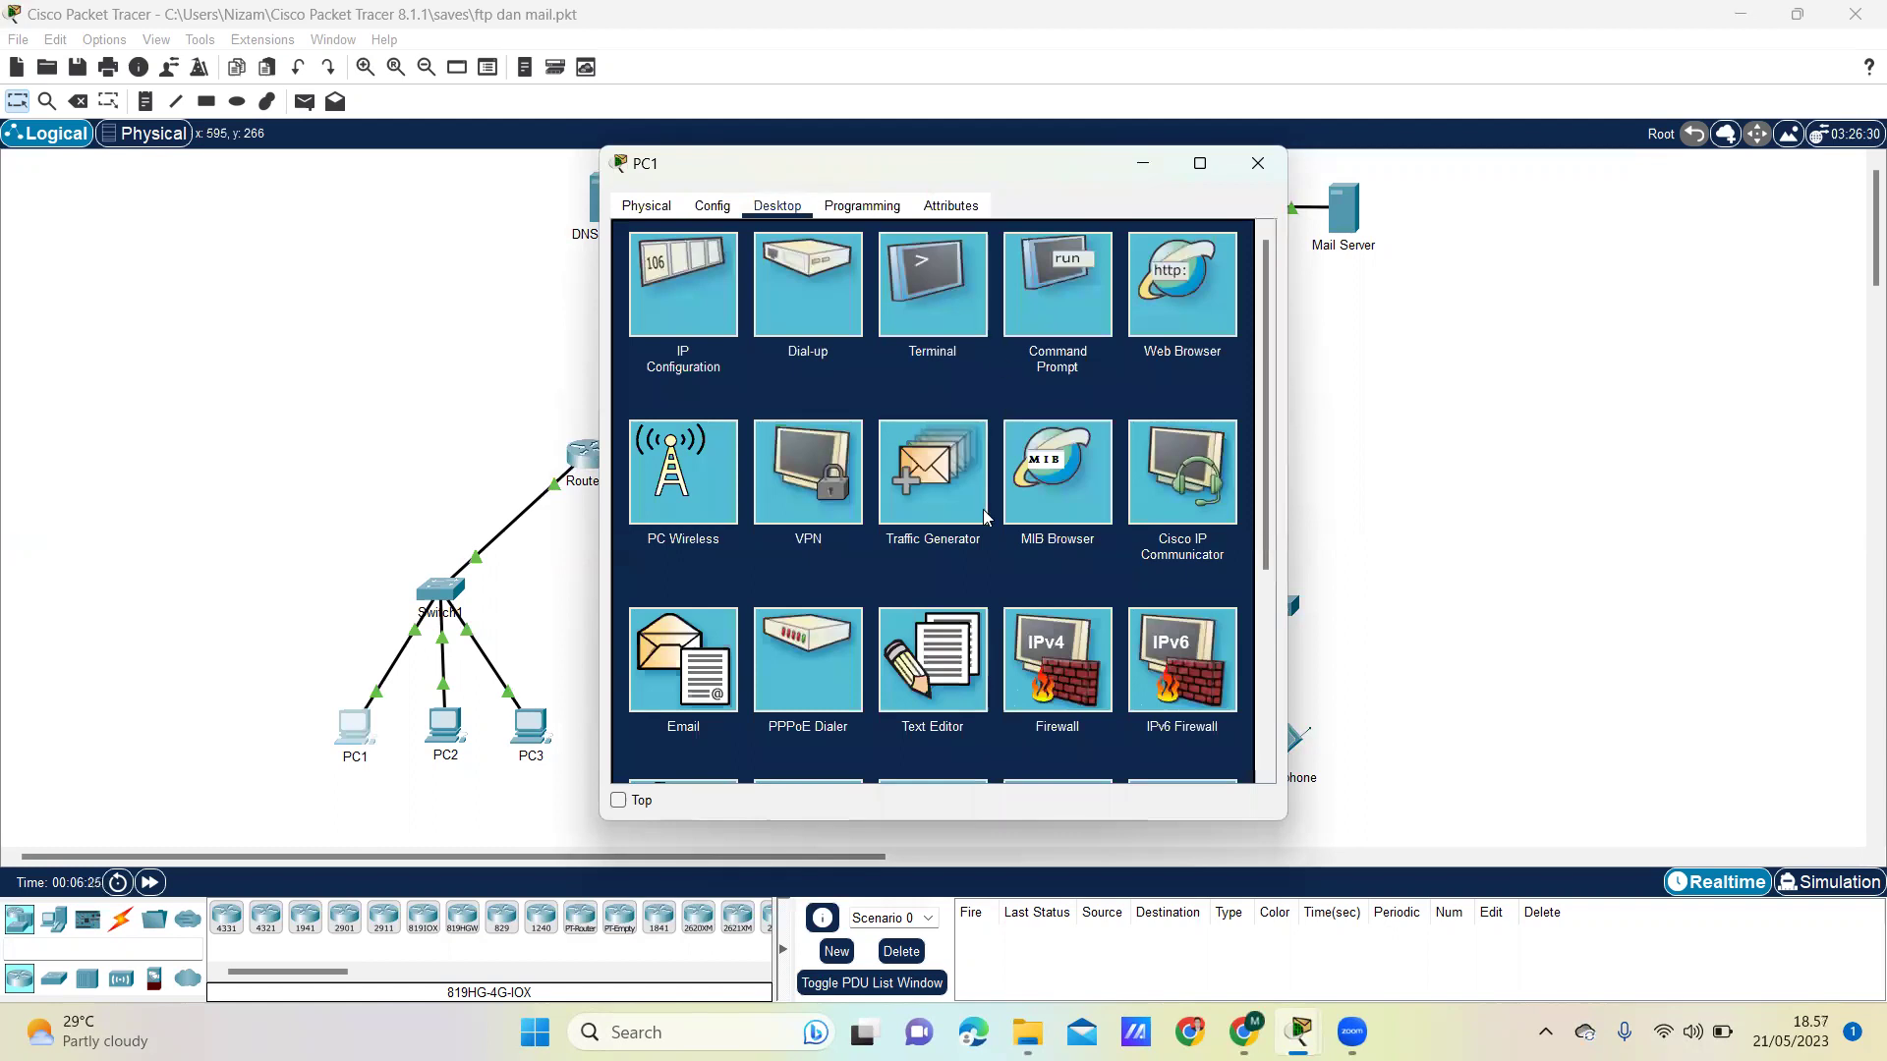
{"action": "left_click", "coordinate": [943, 676]}
- Write 'ini pesan dari pc1' and save the note as pesanpc1
{"action": "left_click", "coordinate": [719, 314]}
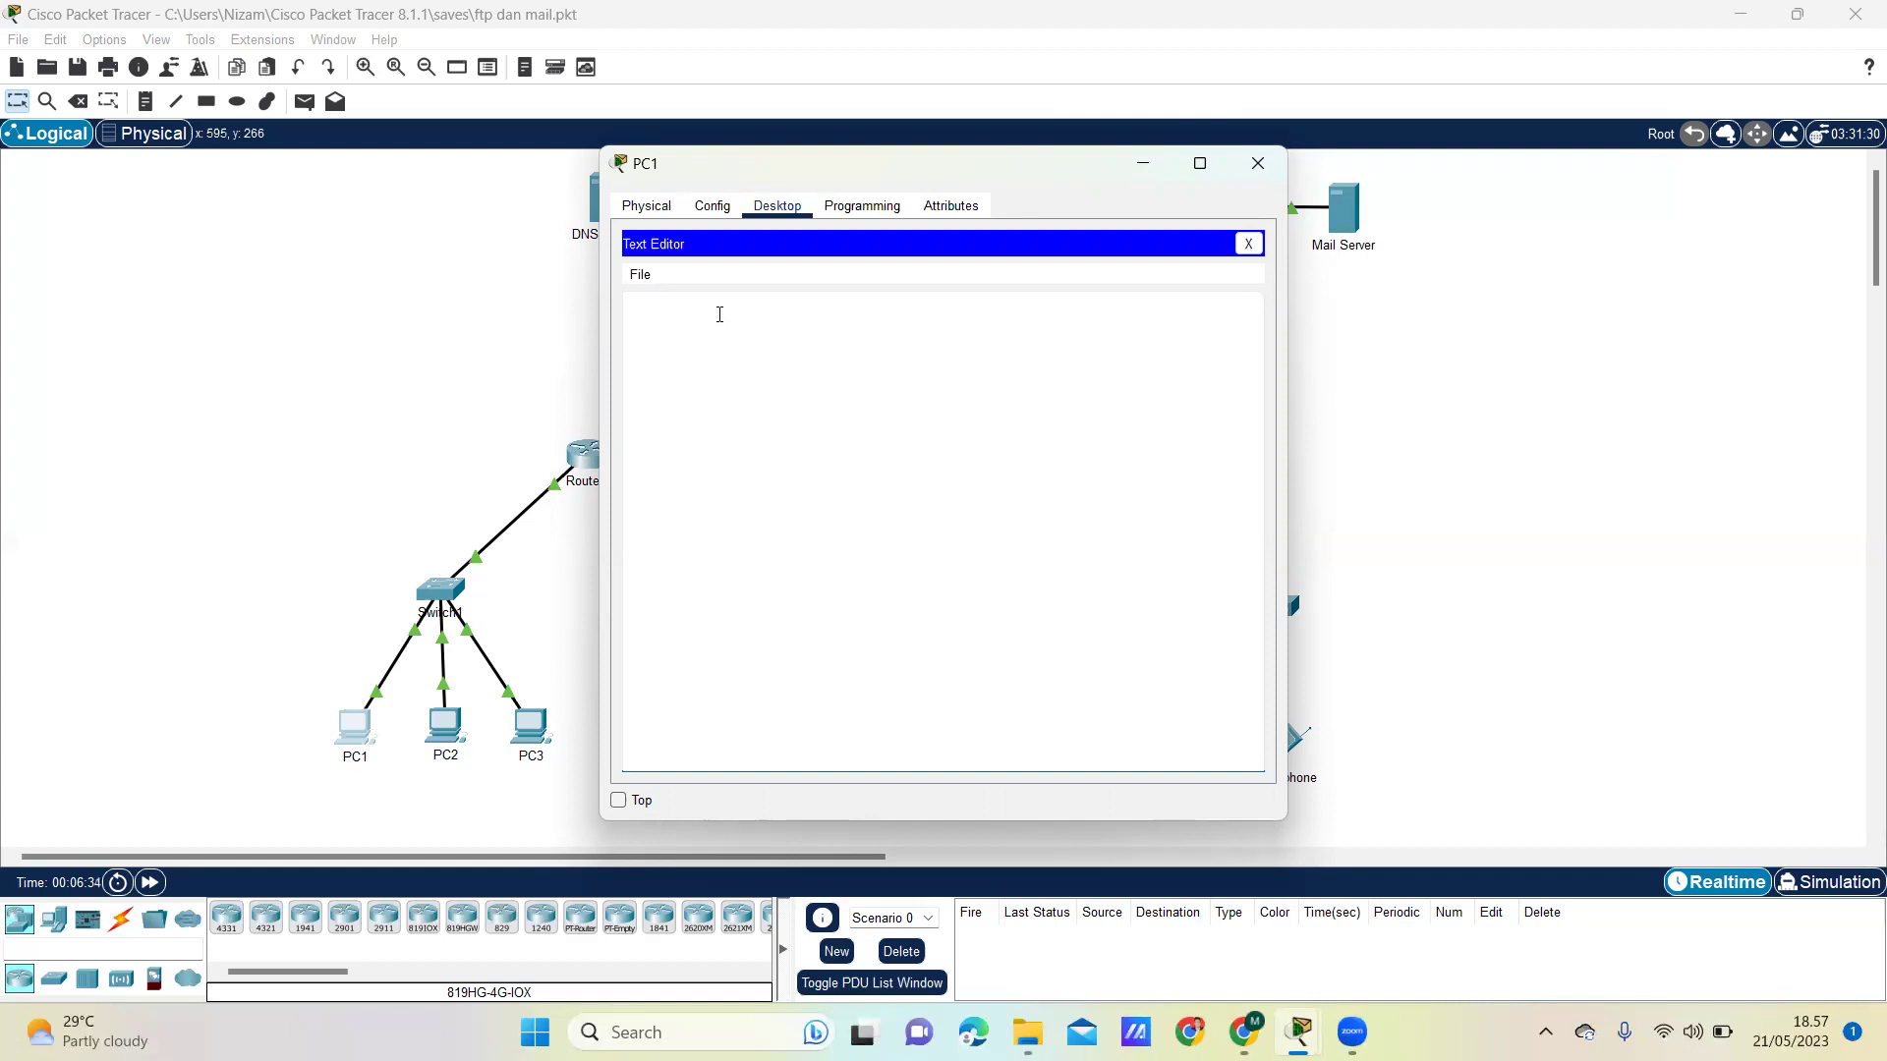
{"action": "type", "text": "ini pesan dari pc1"}
{"action": "left_click", "coordinate": [1248, 243]}
{"action": "left_click", "coordinate": [836, 525]}
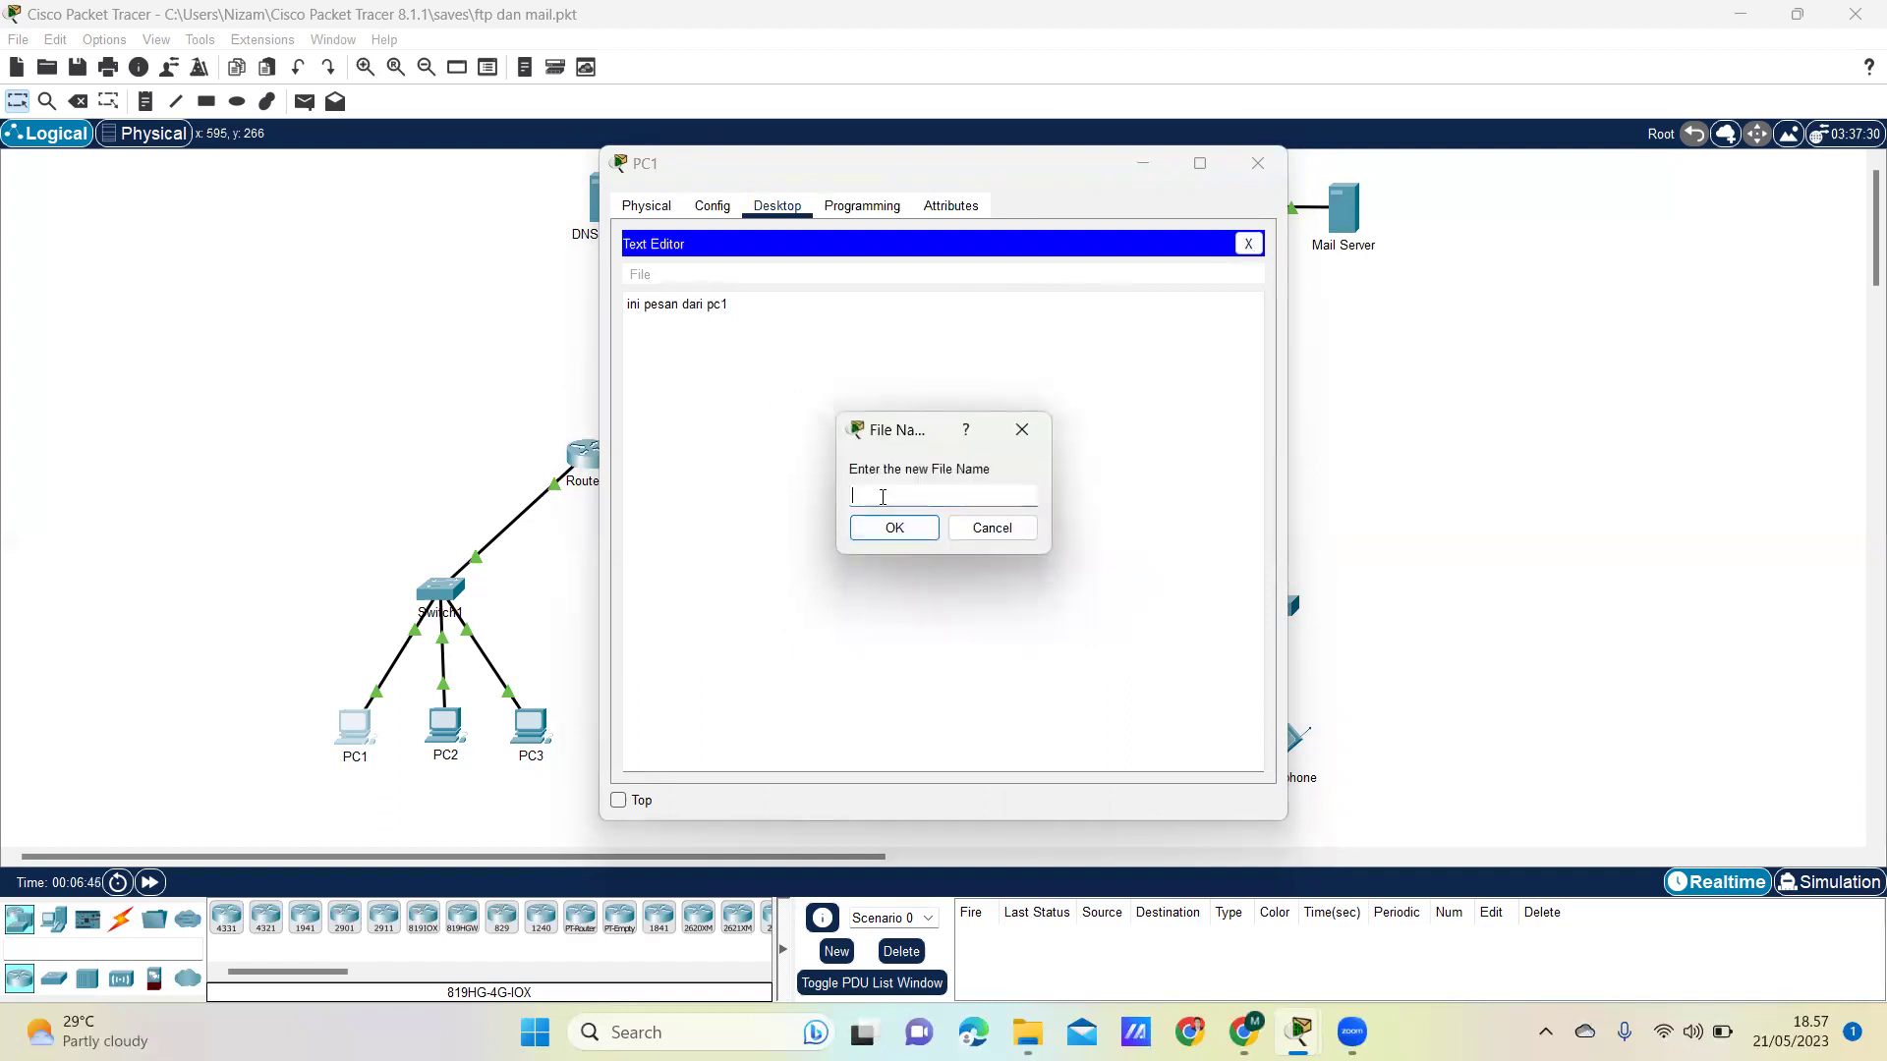
{"action": "type", "text": "pesanpc1"}
{"action": "left_click", "coordinate": [887, 528]}
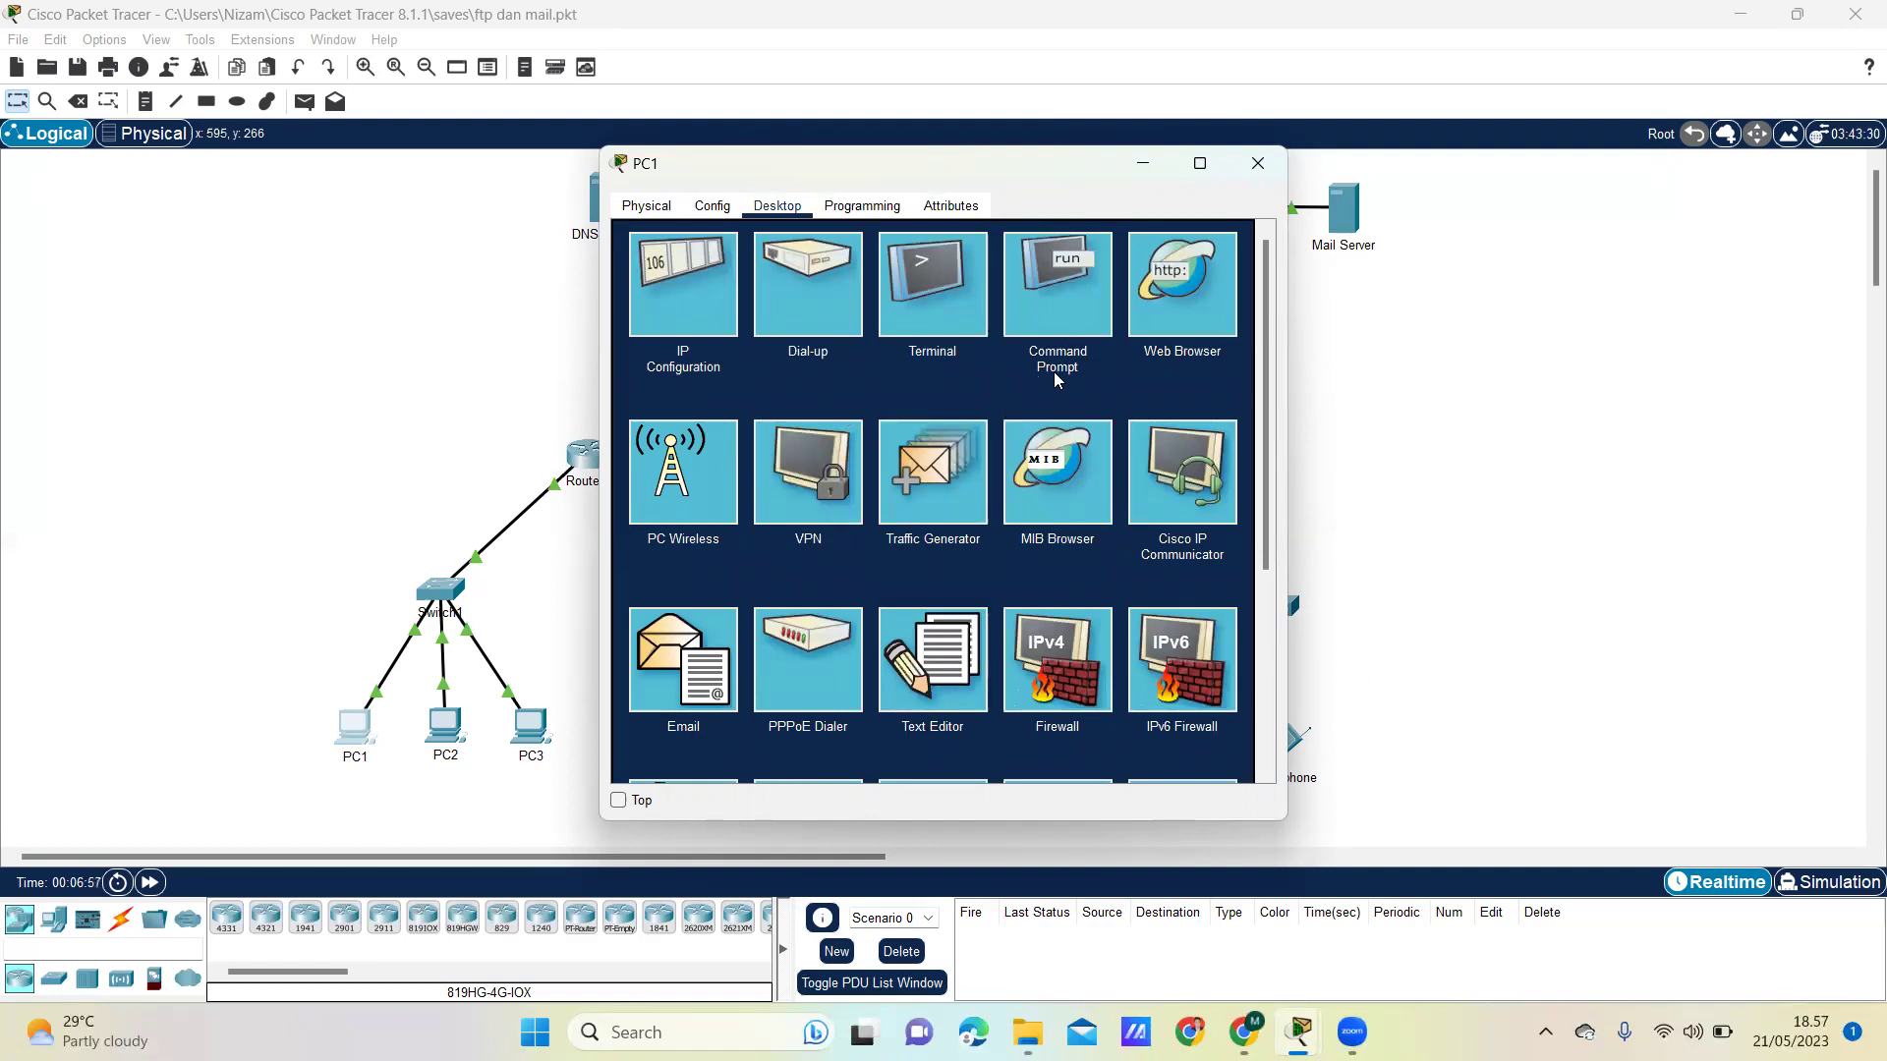
- Run dir in PC1's Command Prompt and highlight the 18-byte pesanpc1.txt entry
{"action": "left_click", "coordinate": [1061, 311]}
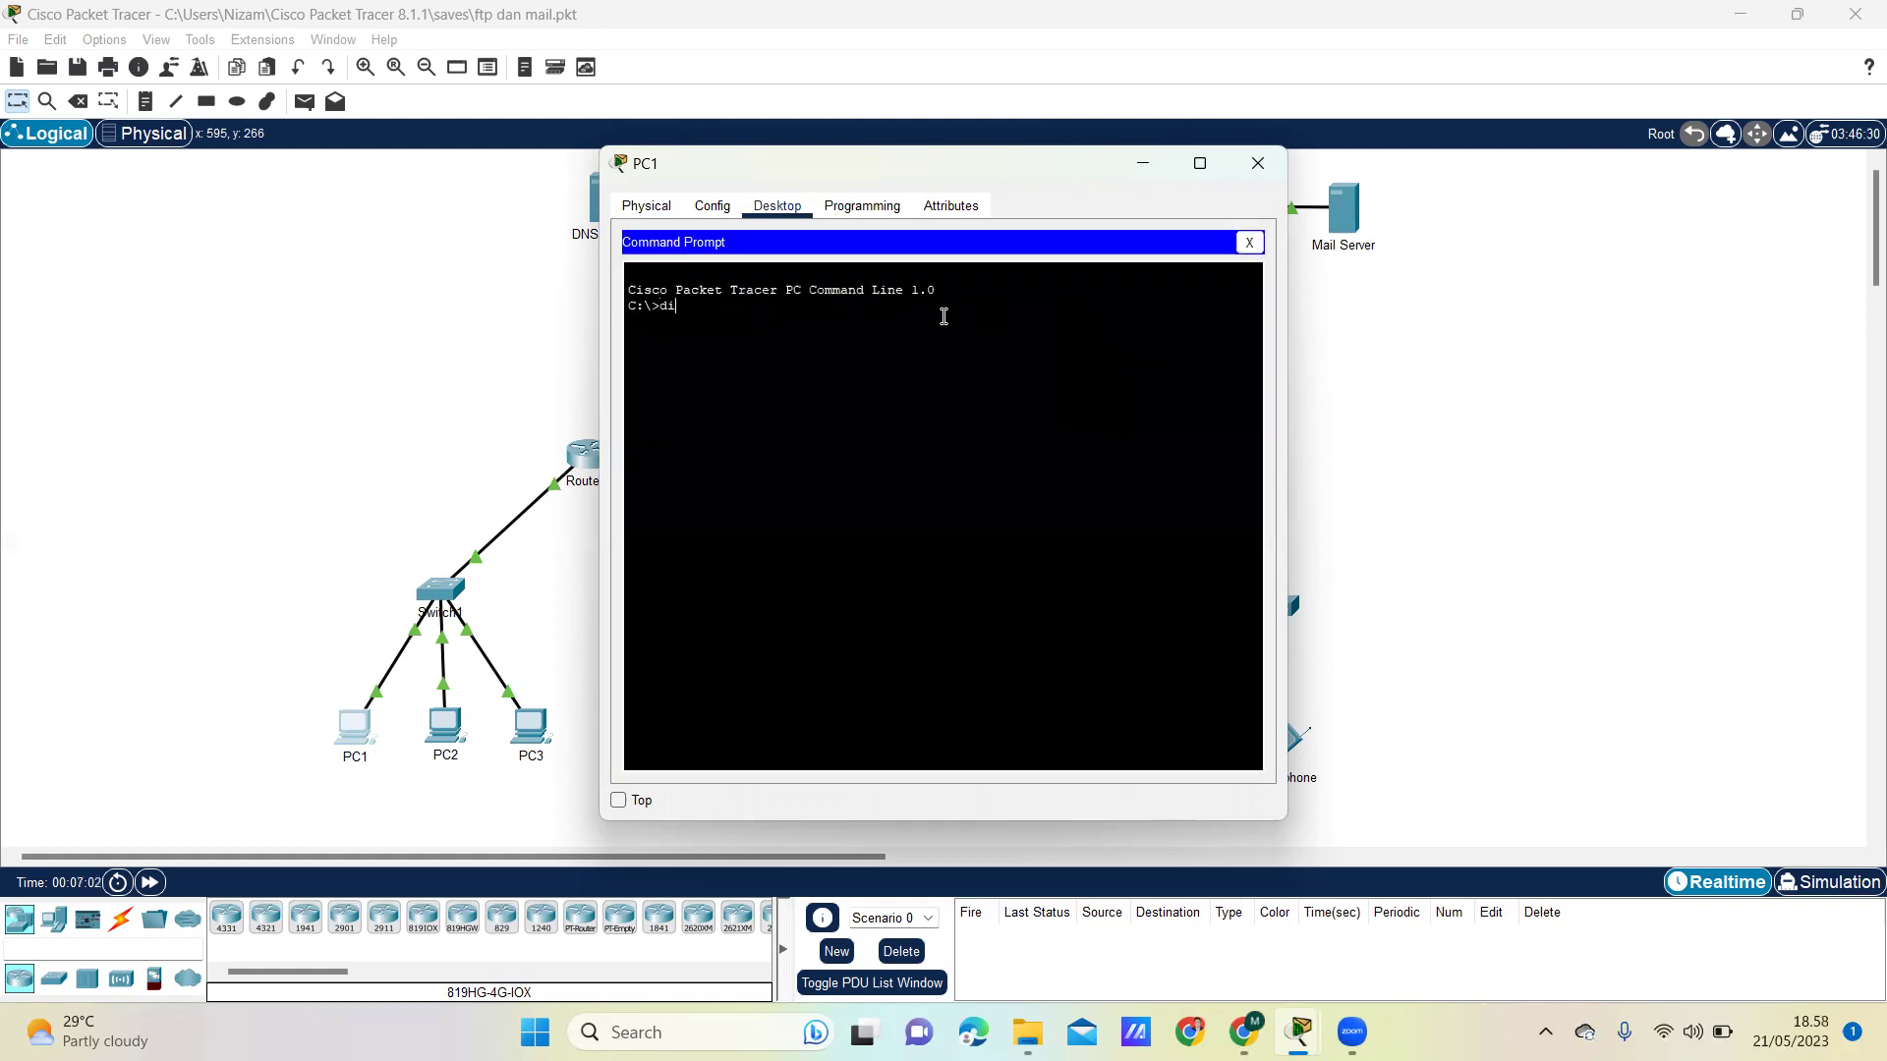
{"action": "type", "text": "dir"}
{"action": "key", "text": "Return"}
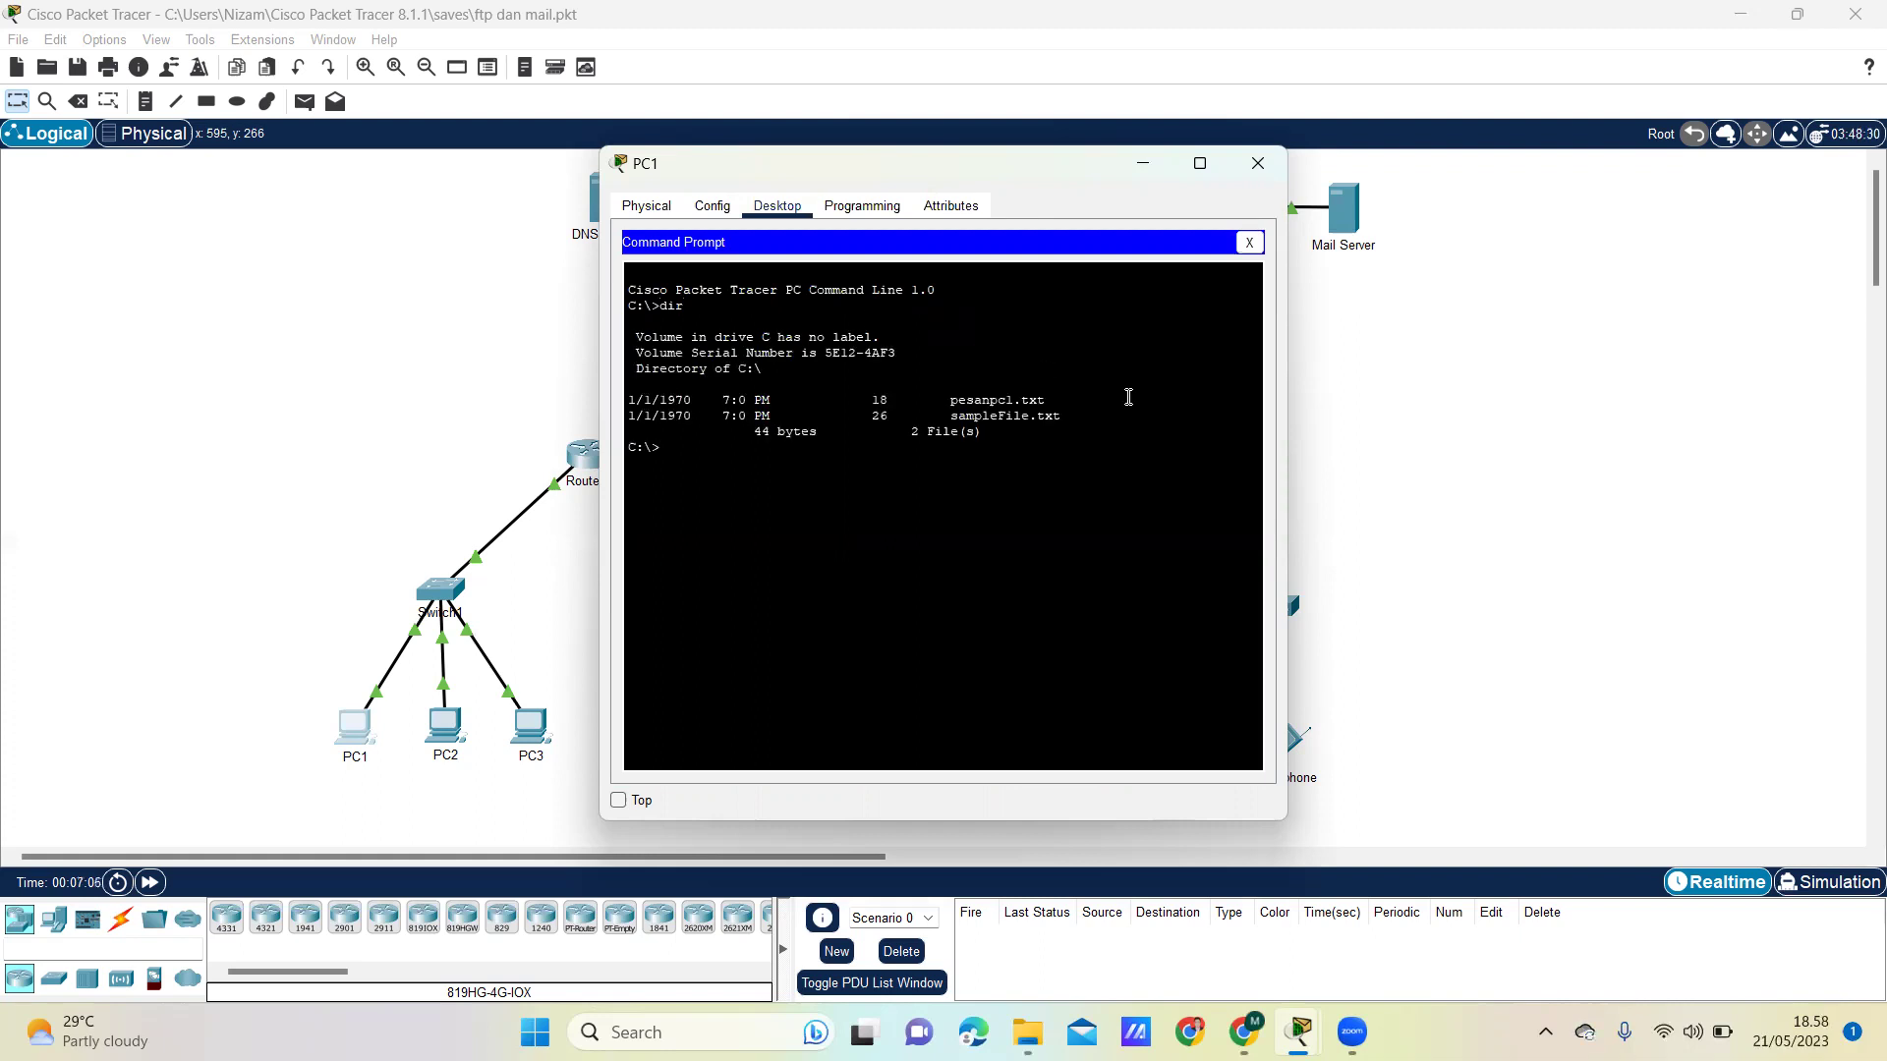
{"action": "left_click_drag", "start_coordinate": [1068, 400], "coordinate": [629, 405]}
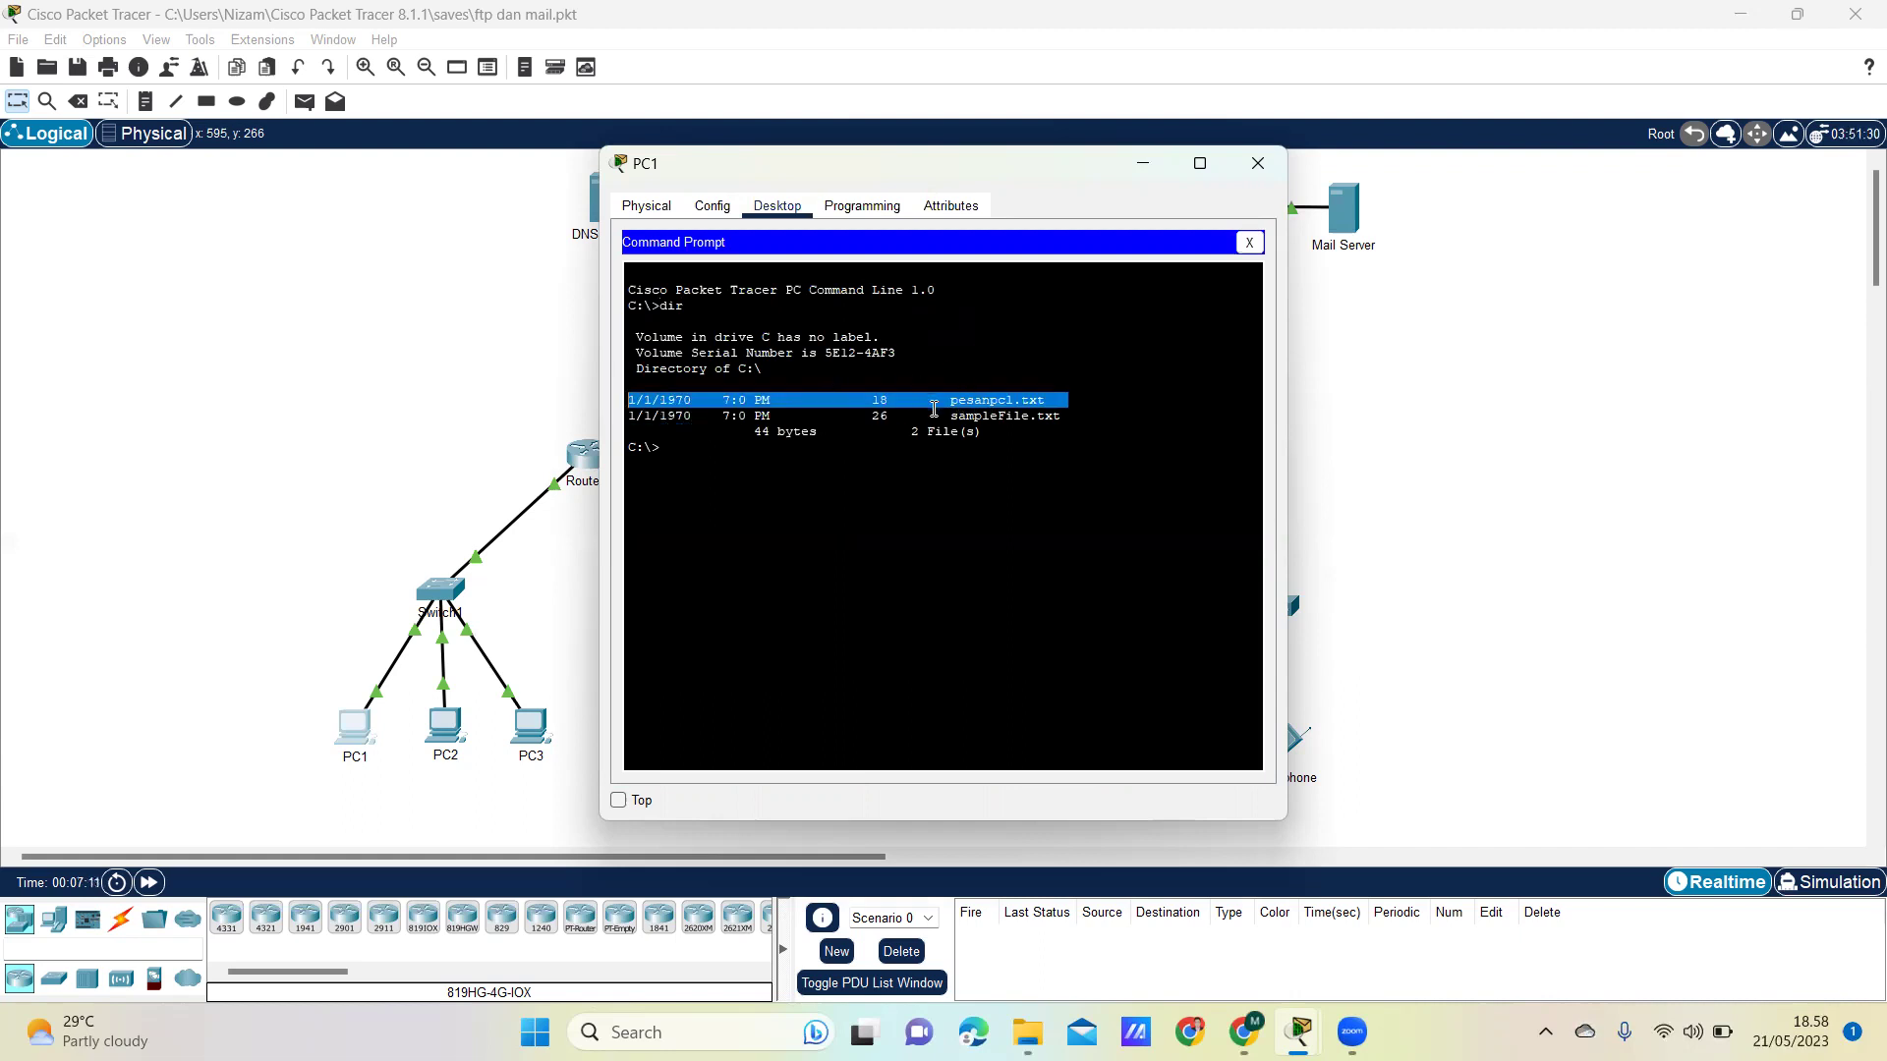
{"action": "left_click", "coordinate": [881, 458]}
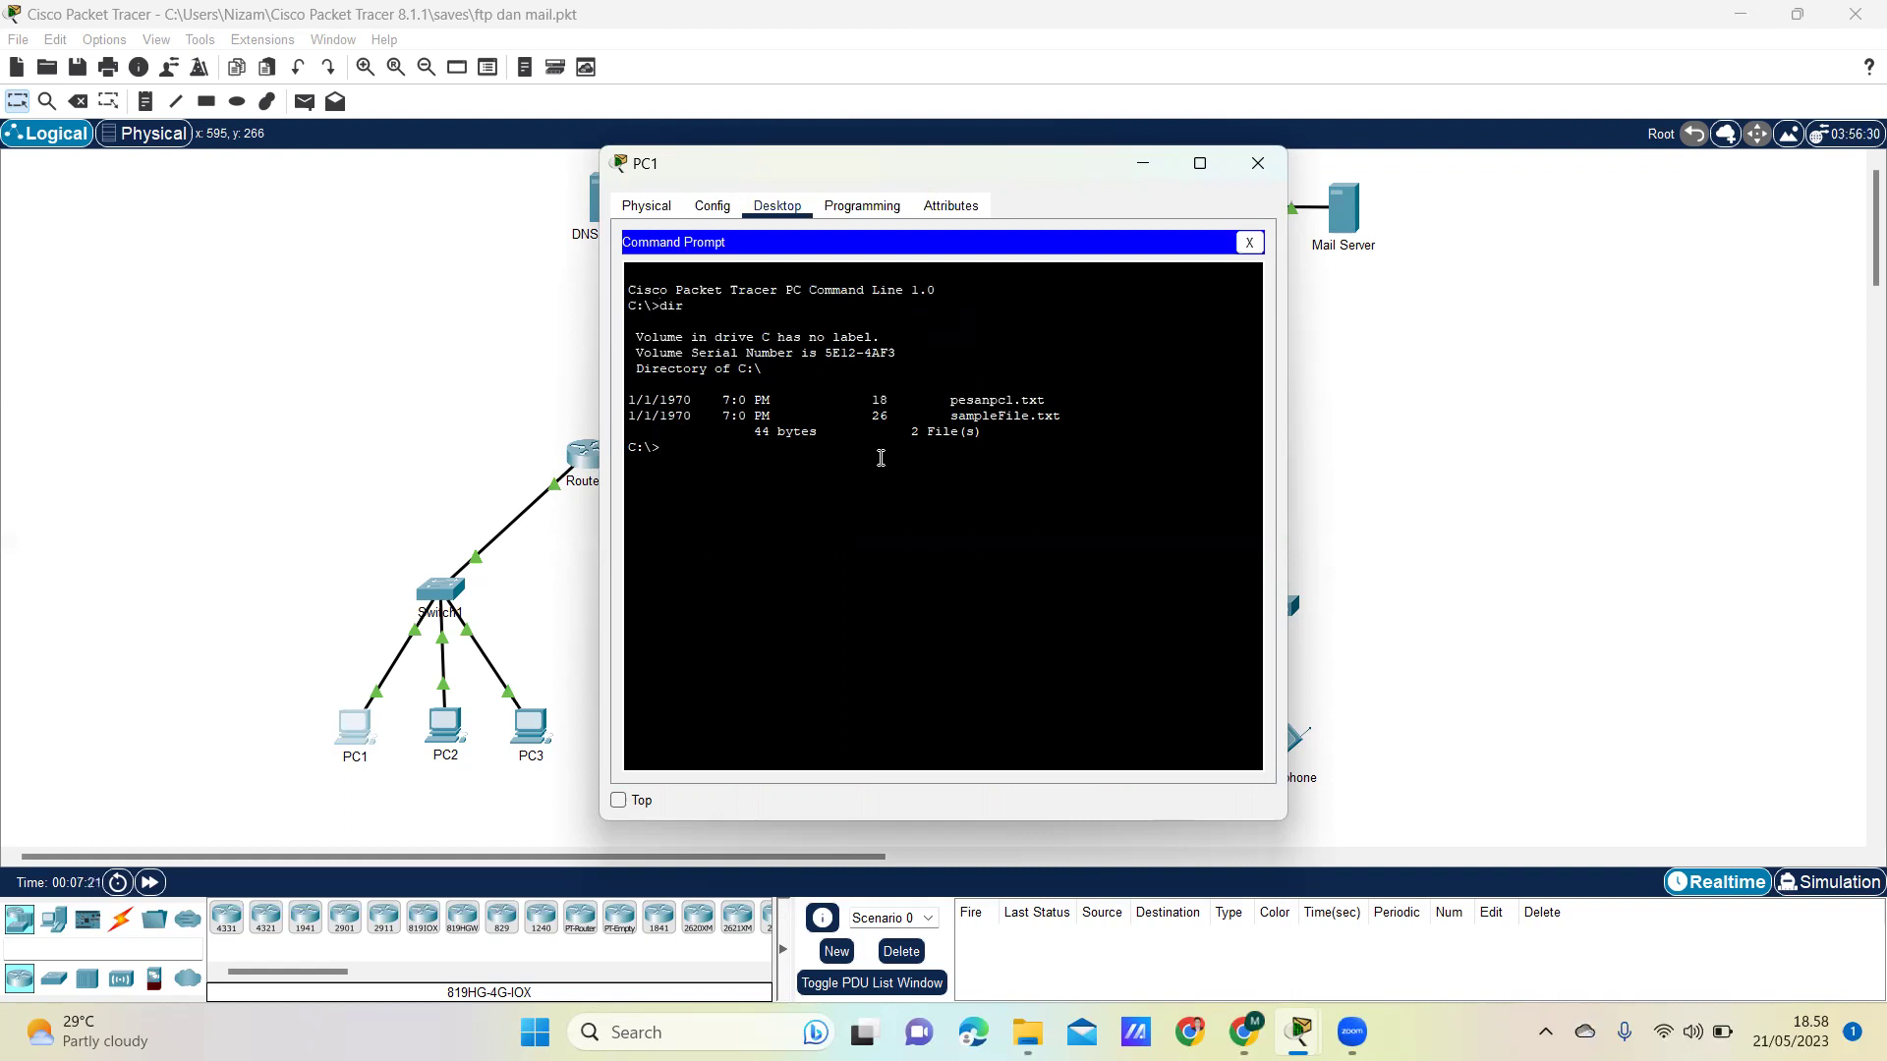
- Connect with ftp 43.43.43.2 and log in with the new user's username and password
{"action": "type", "text": "tp 43.43.43.2"}
{"action": "key", "text": "Return"}
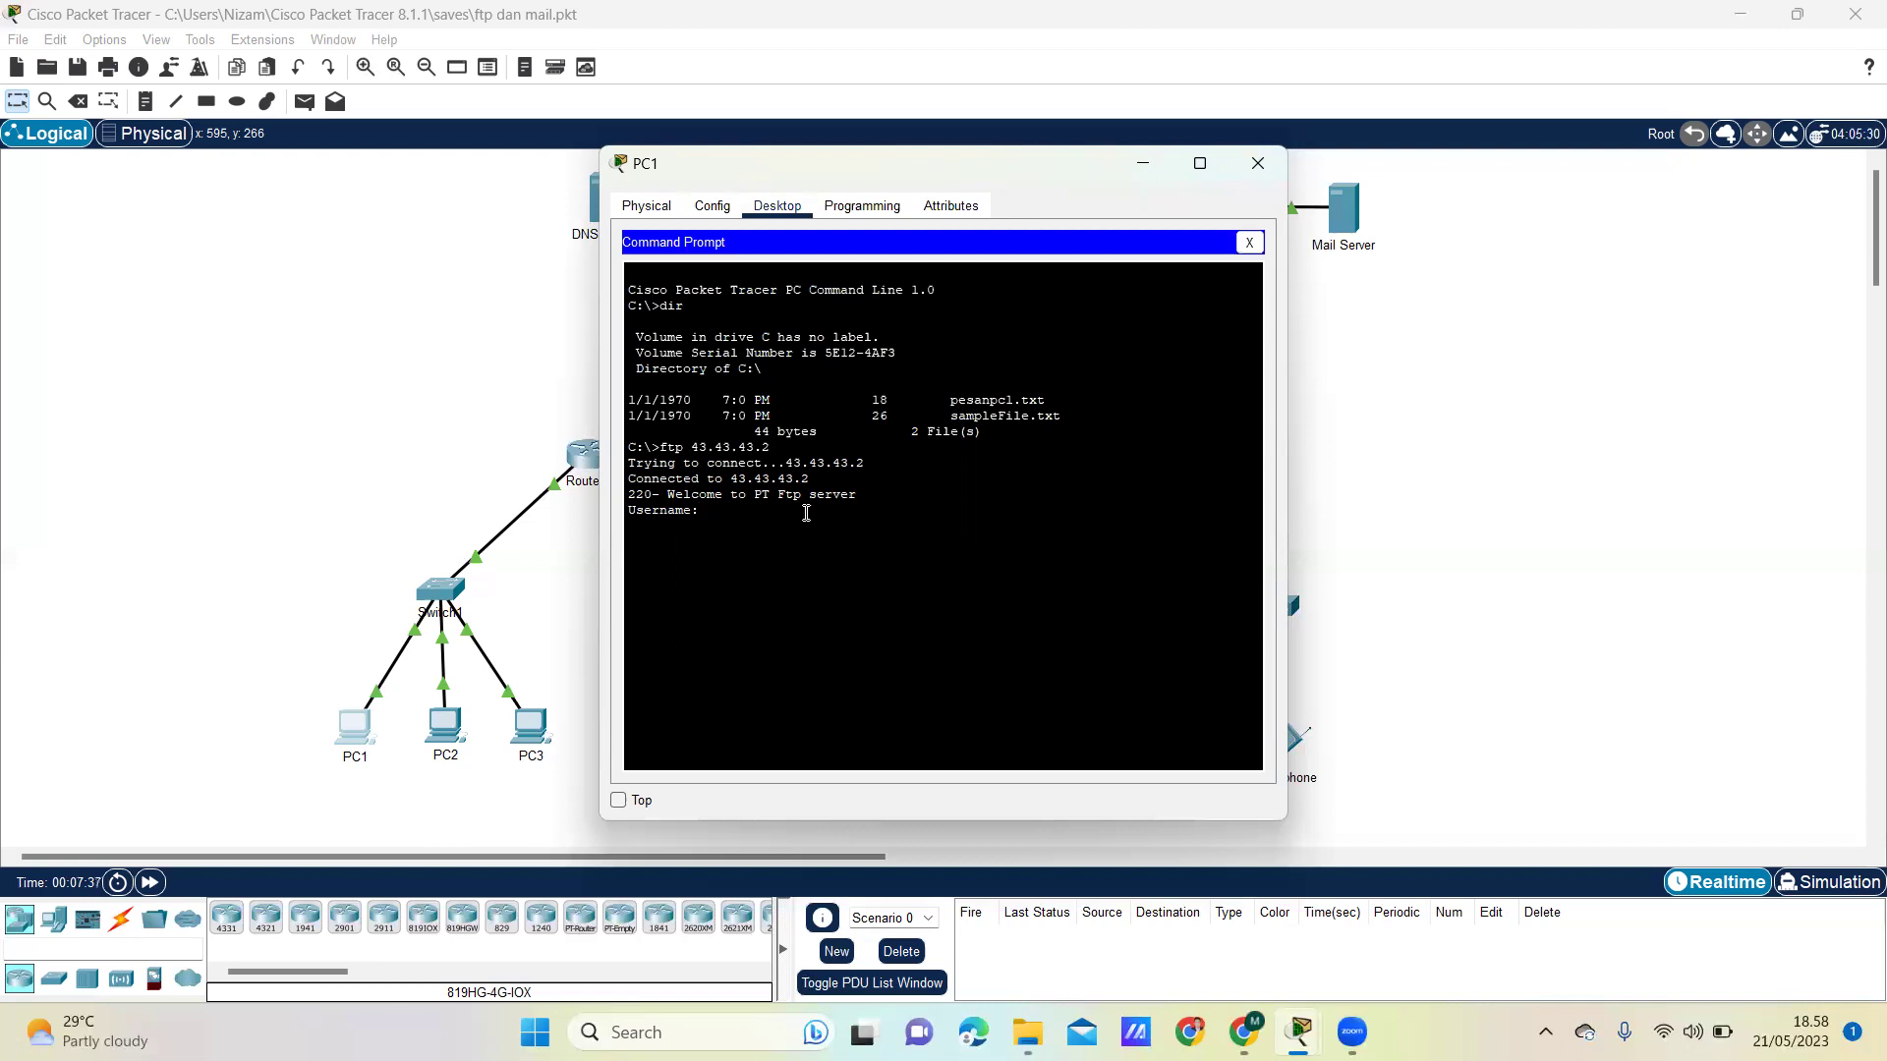
{"action": "type", "text": "coba"}
{"action": "key", "text": "Return"}
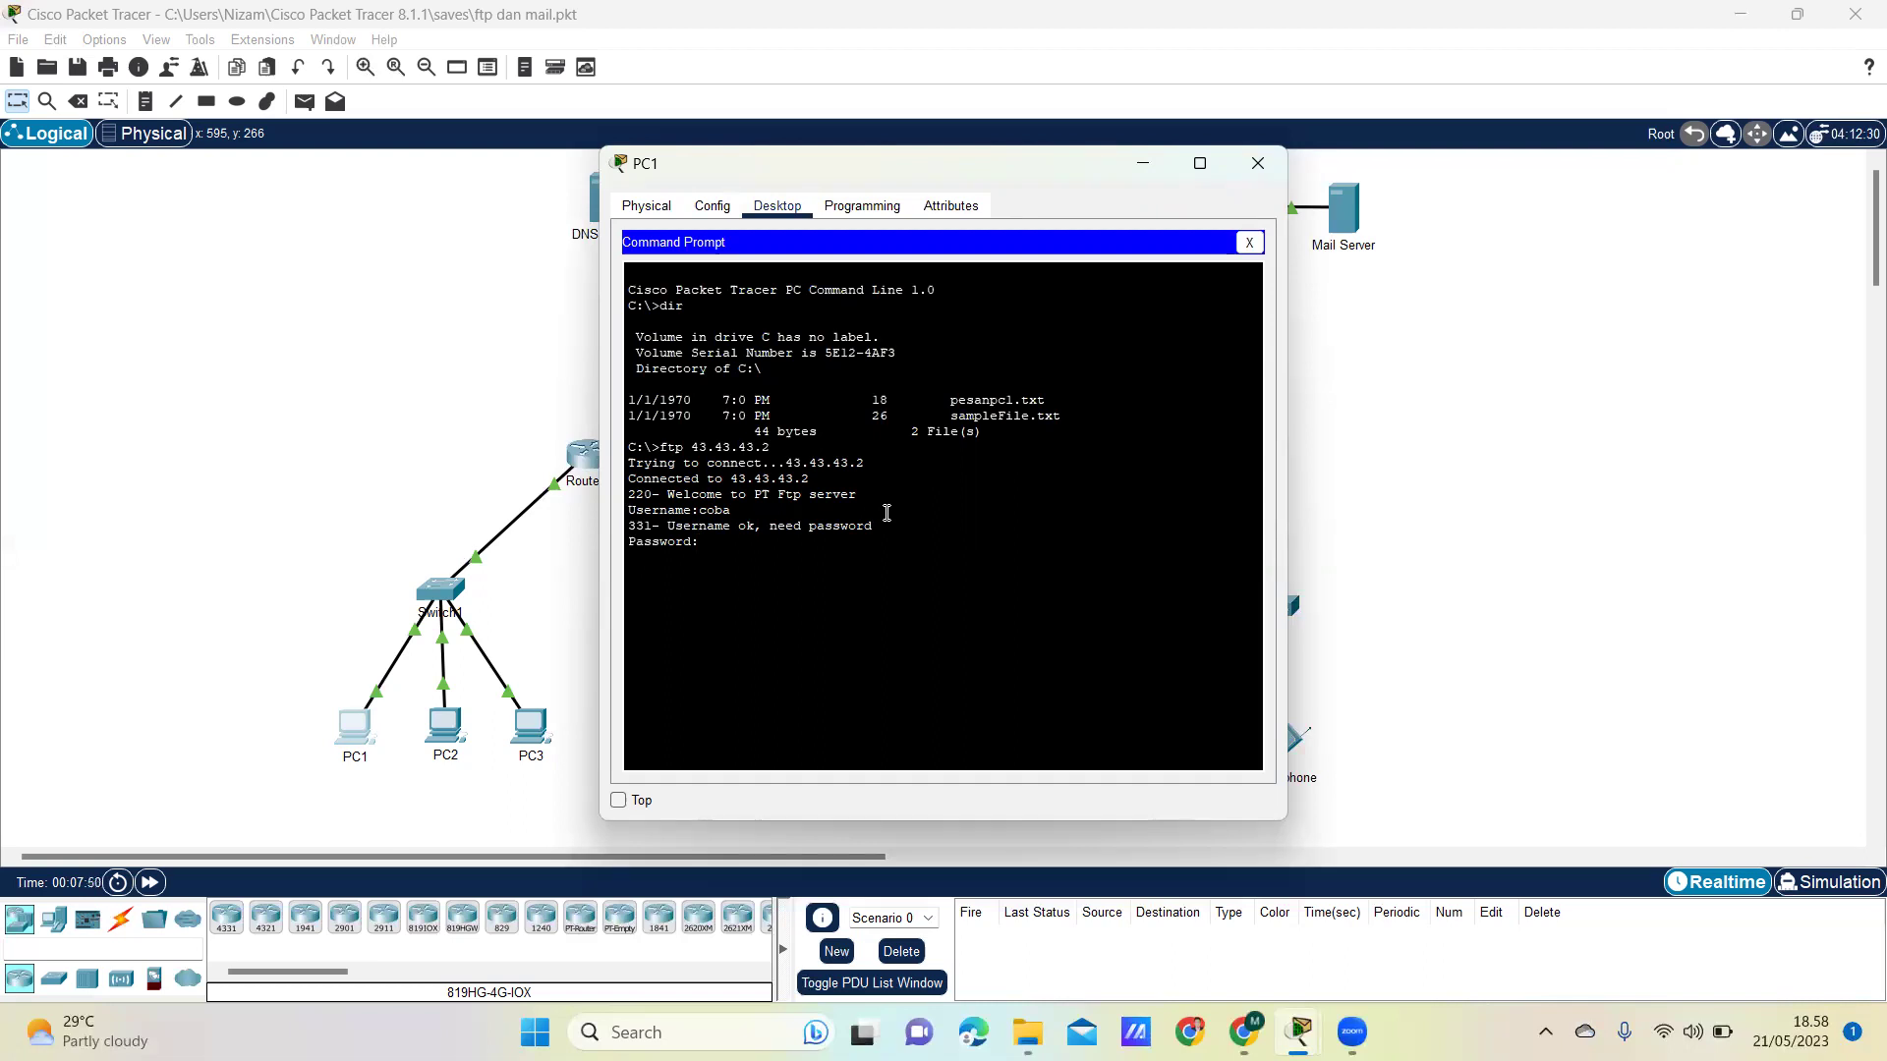
{"action": "key", "text": "Return"}
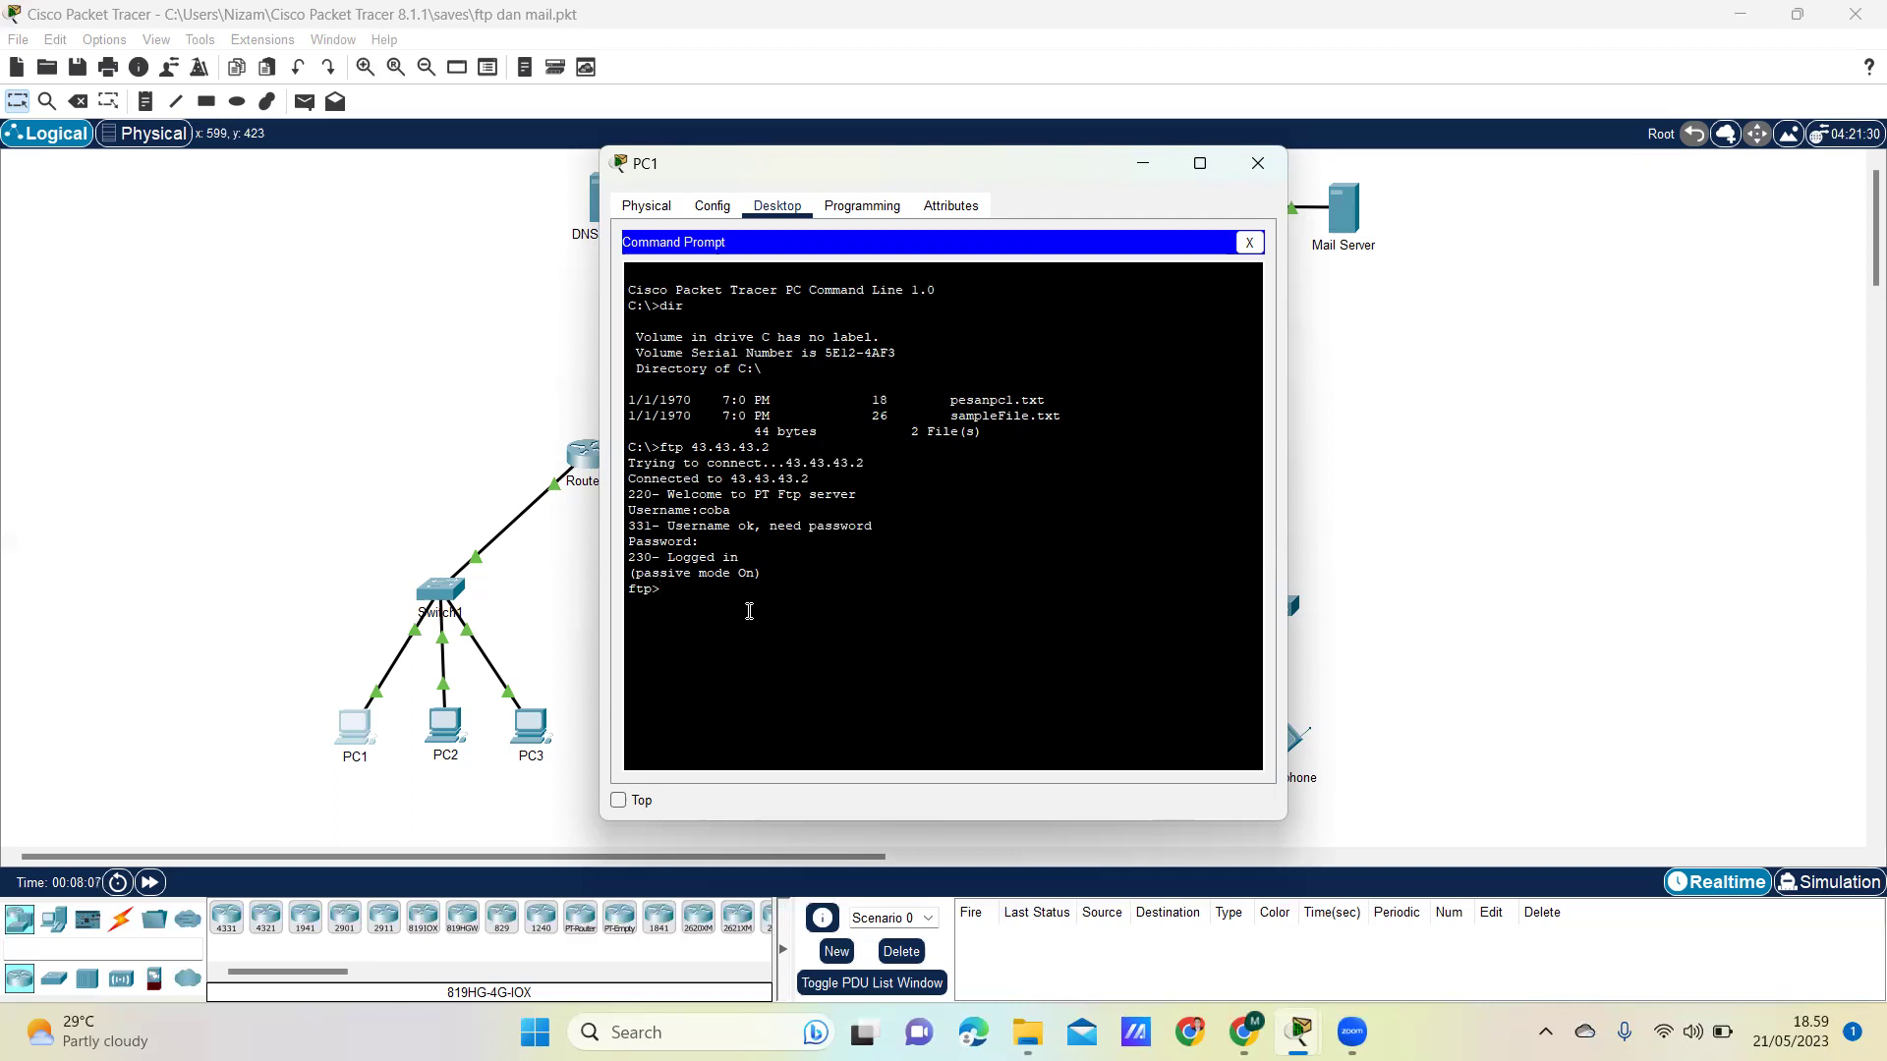
- Upload pesanpc1.txt with put, completing an 18-byte transfer, and close PC1's window
{"action": "type", "text": "ut pesanpc1."}
{"action": "type", "text": "txt"}
{"action": "key", "text": "Return"}
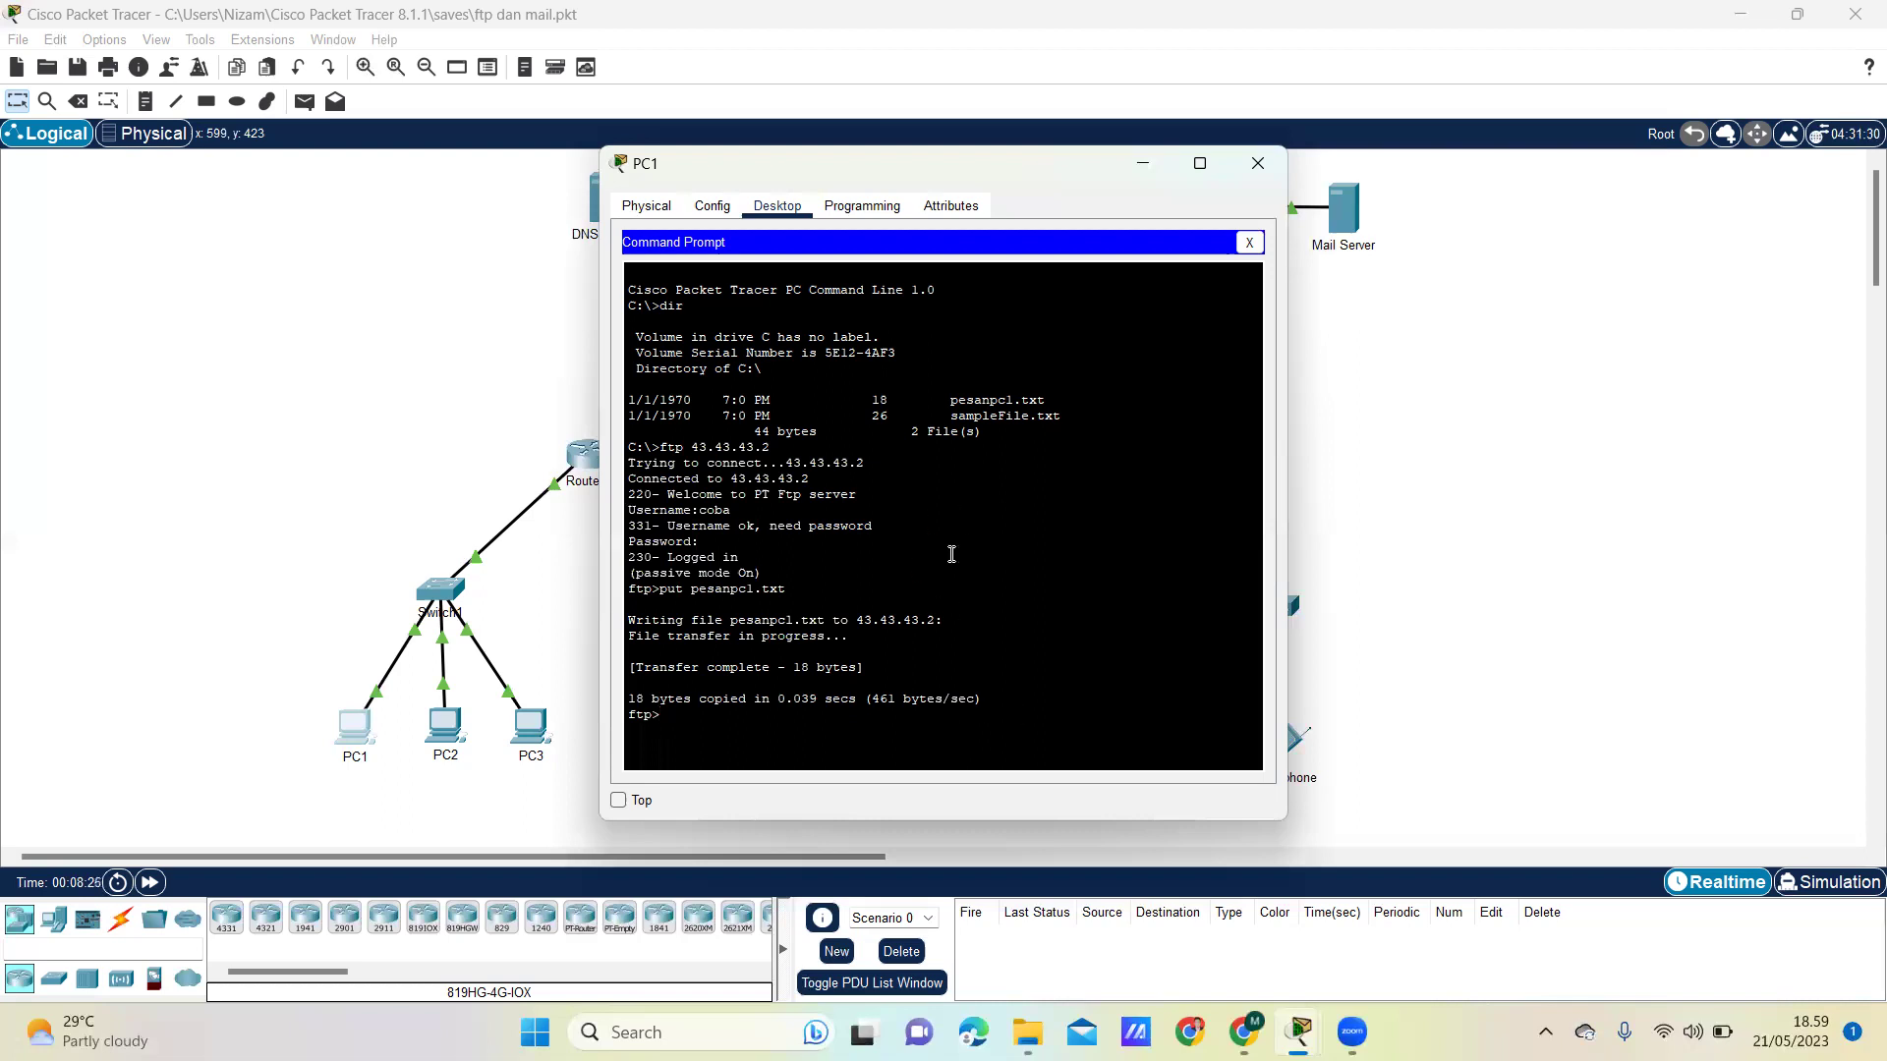
{"action": "left_click", "coordinate": [1272, 168]}
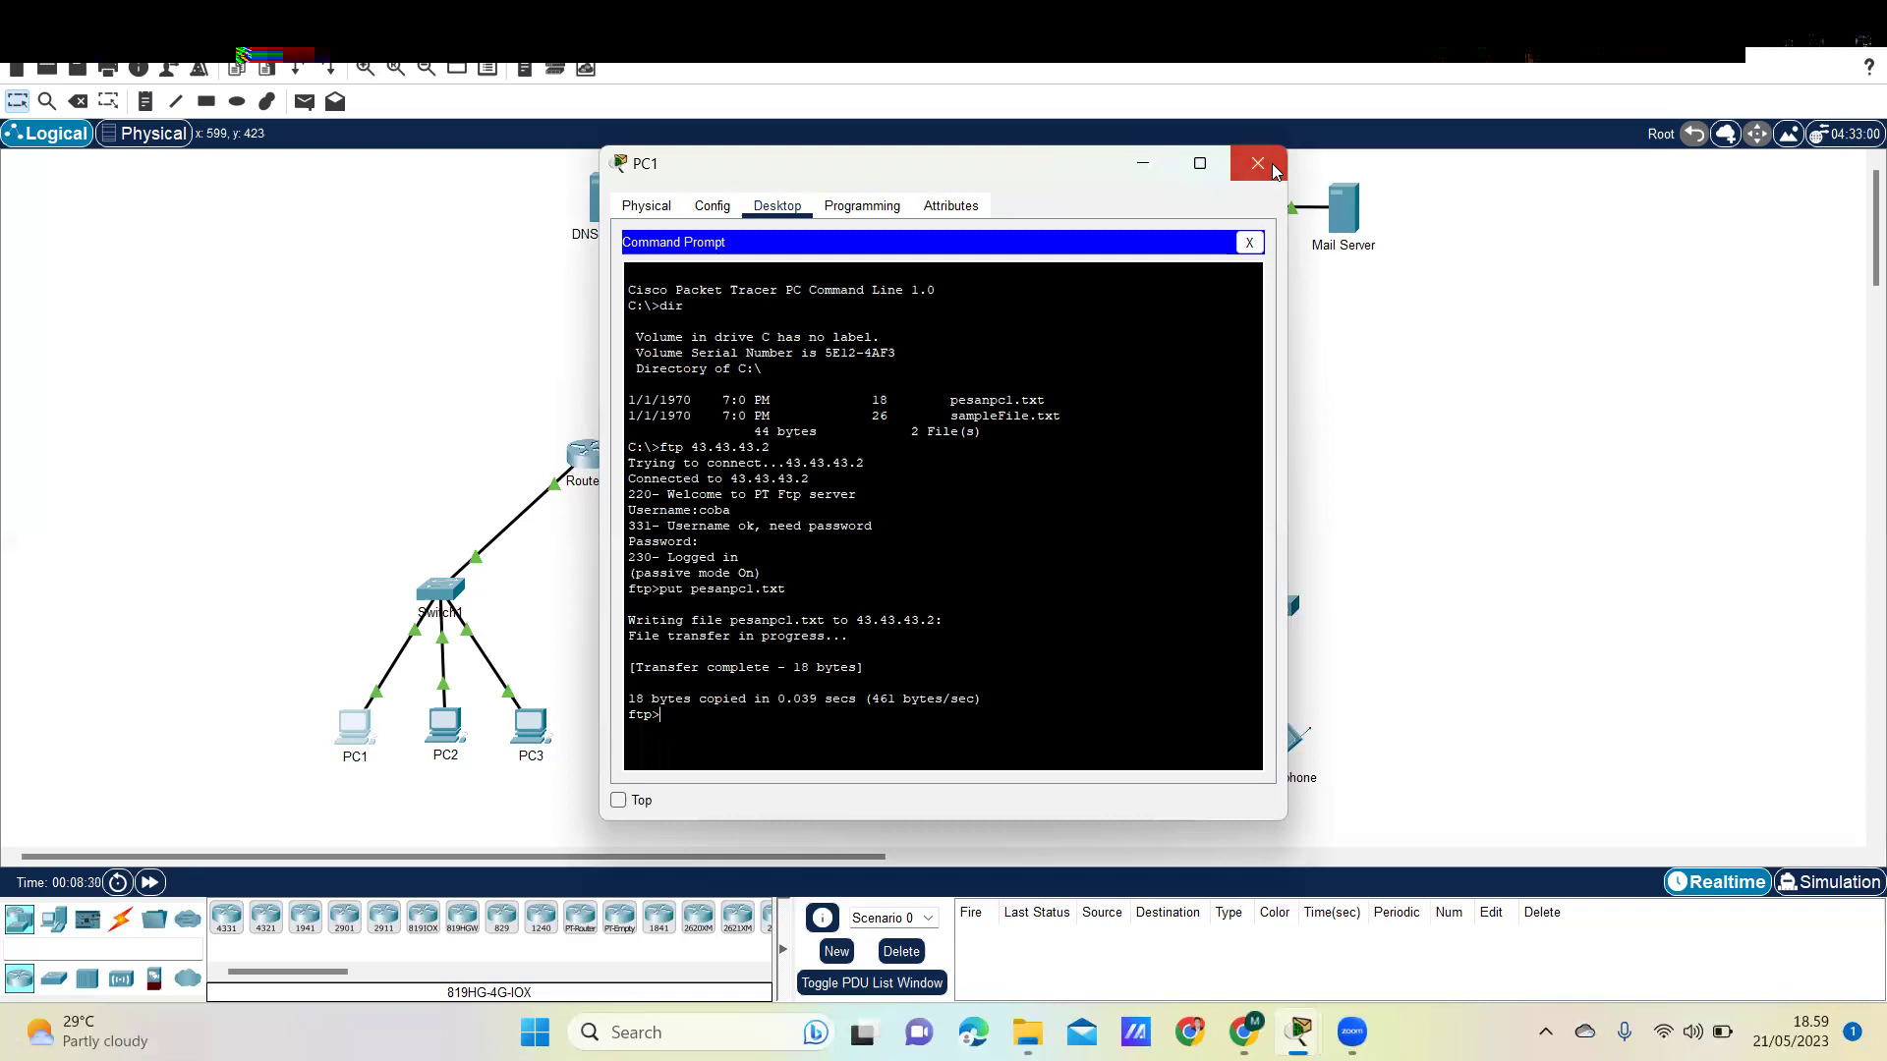